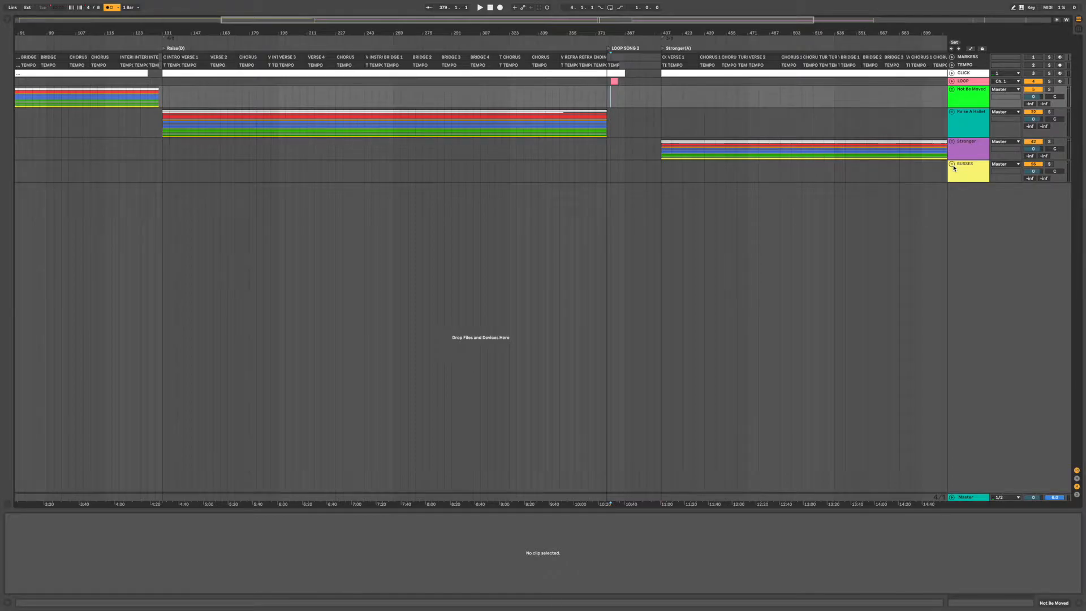
- Examine the arrangement's song sections and the LOOP clips and locators placed between the songs
{"action": "key", "text": "Tab"}
{"action": "key", "text": "Tab"}
{"action": "scroll", "coordinate": [942, 170], "scroll_direction": "right", "scroll_amount": 1}
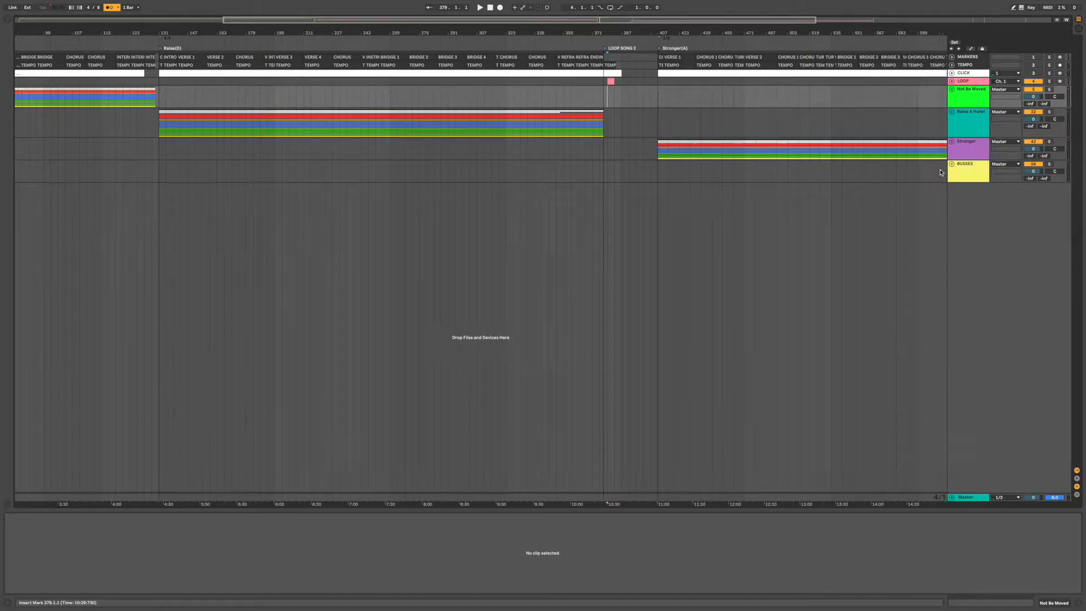
{"action": "left_click_drag", "start_coordinate": [610, 34], "coordinate": [610, 33]}
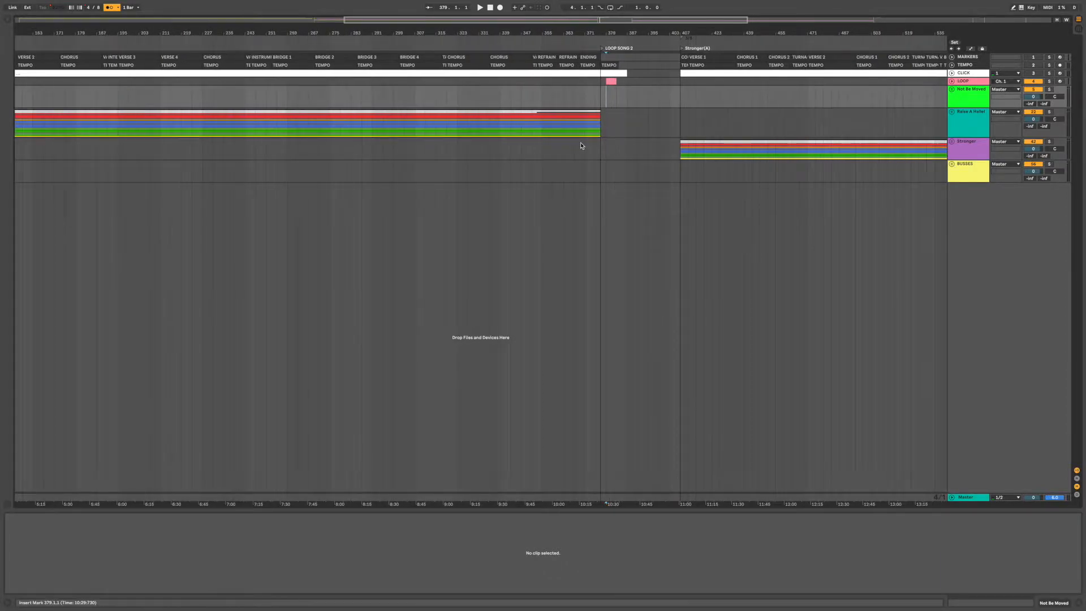
{"action": "scroll", "coordinate": [581, 145], "scroll_direction": "left", "scroll_amount": 5}
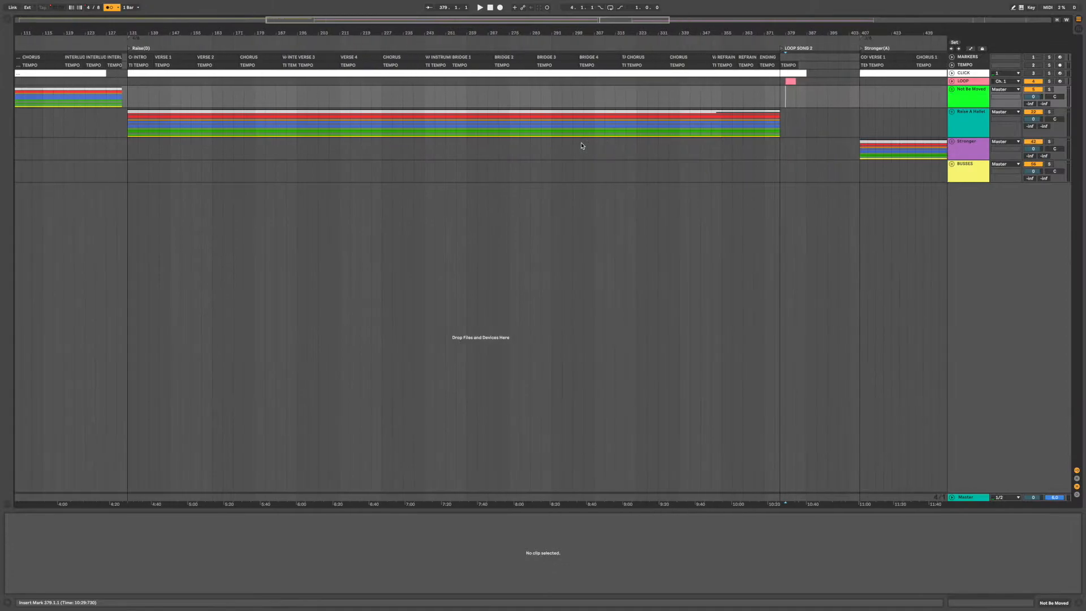
{"action": "left_click", "coordinate": [758, 100]}
{"action": "left_click", "coordinate": [721, 97]}
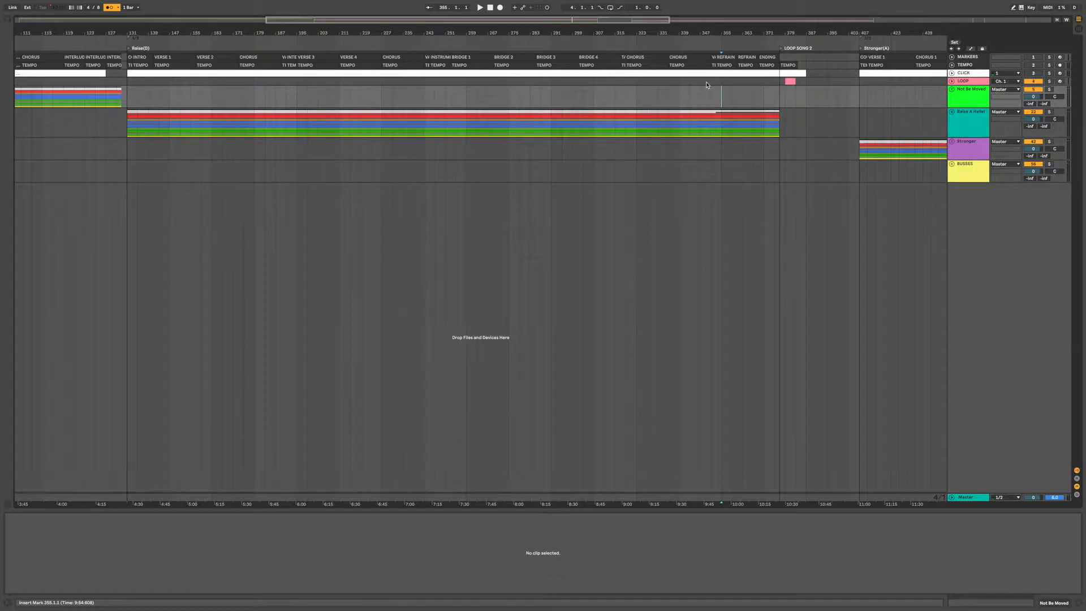
{"action": "left_click_drag", "start_coordinate": [696, 33], "coordinate": [541, 17]}
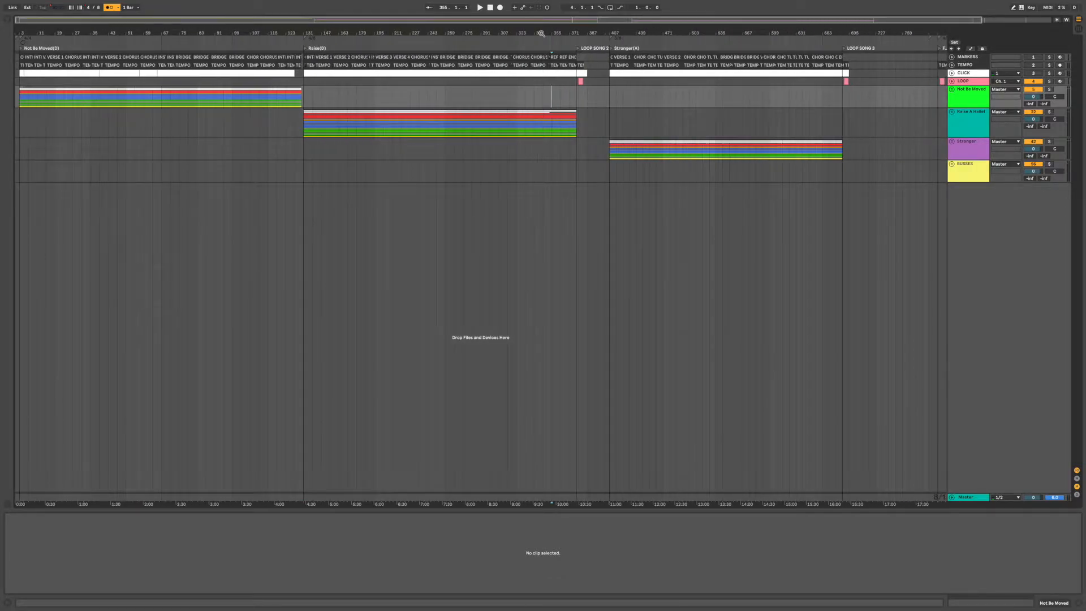
{"action": "scroll", "coordinate": [766, 123], "scroll_direction": "right", "scroll_amount": 3}
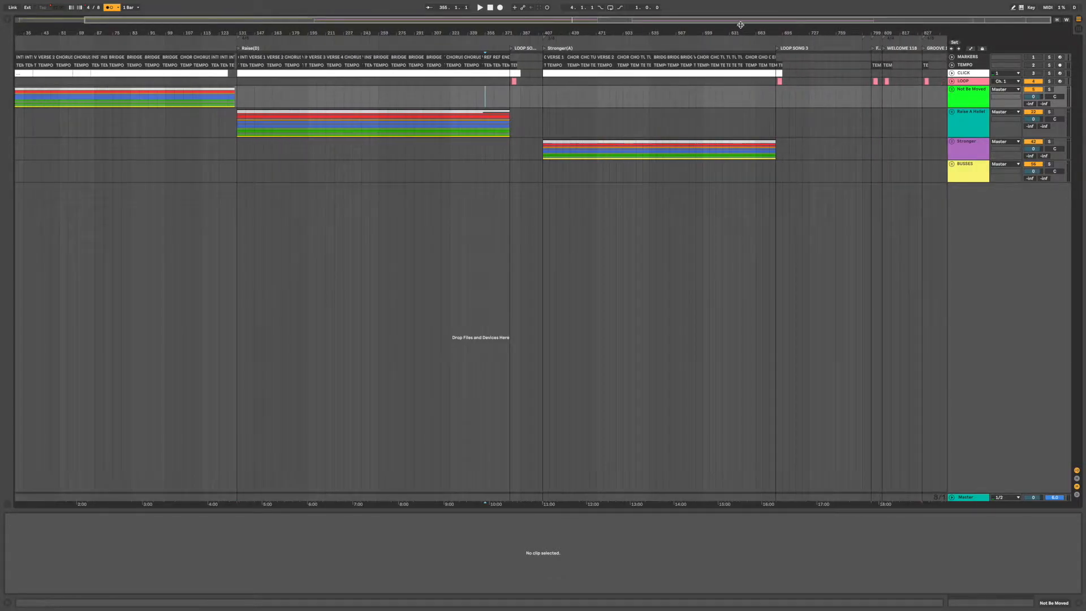
{"action": "left_click_drag", "start_coordinate": [749, 32], "coordinate": [749, 68]}
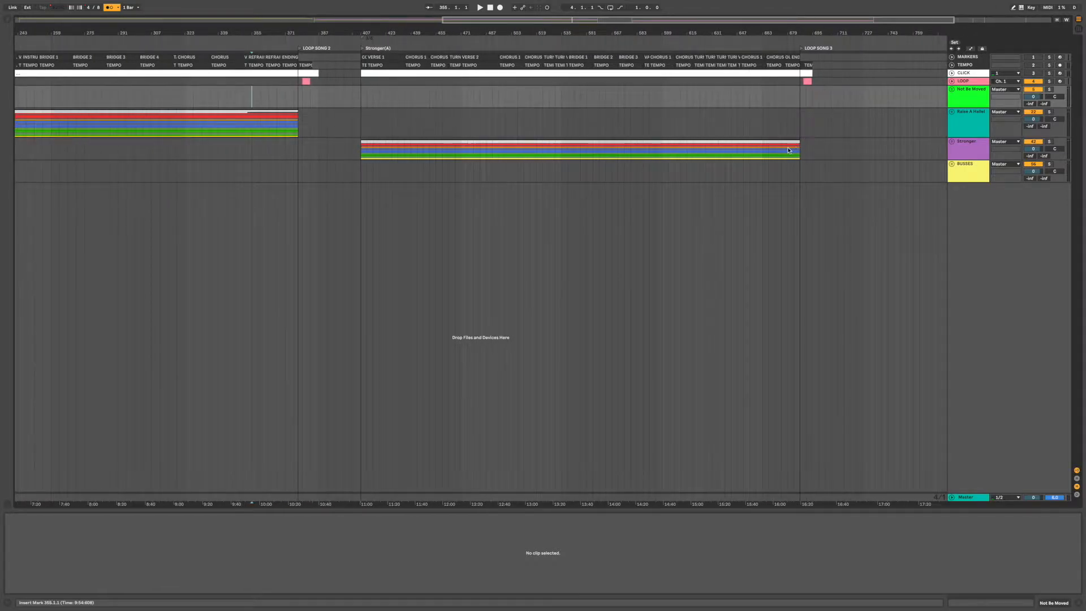
- Play the end of Stronger from bar 675 into the LOOP SONG 3 section and examine that transition
{"action": "left_click", "coordinate": [781, 123]}
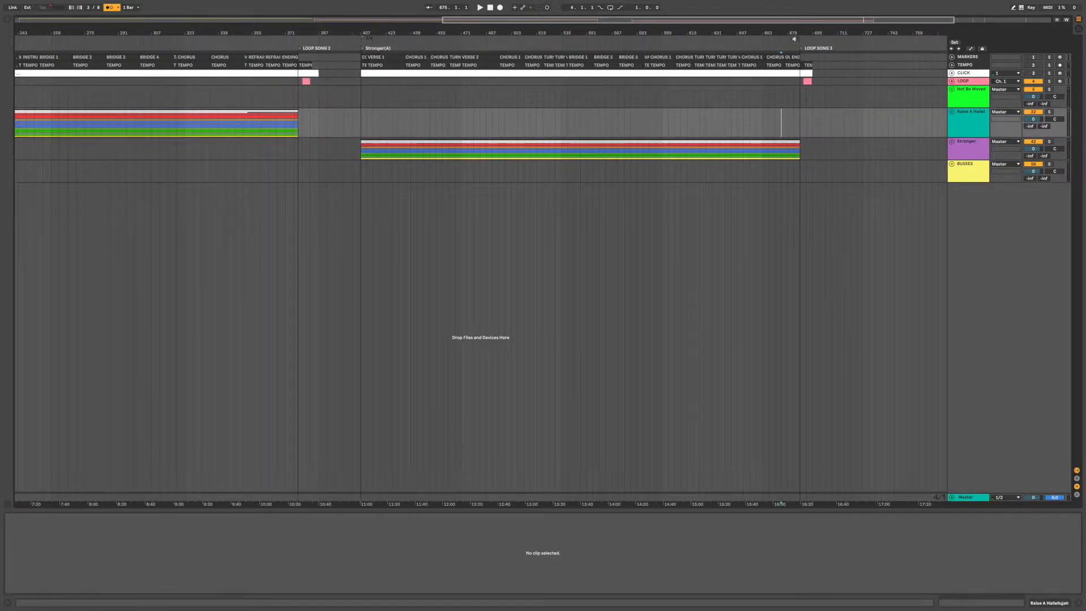
{"action": "left_click_drag", "start_coordinate": [799, 29], "coordinate": [777, 131]}
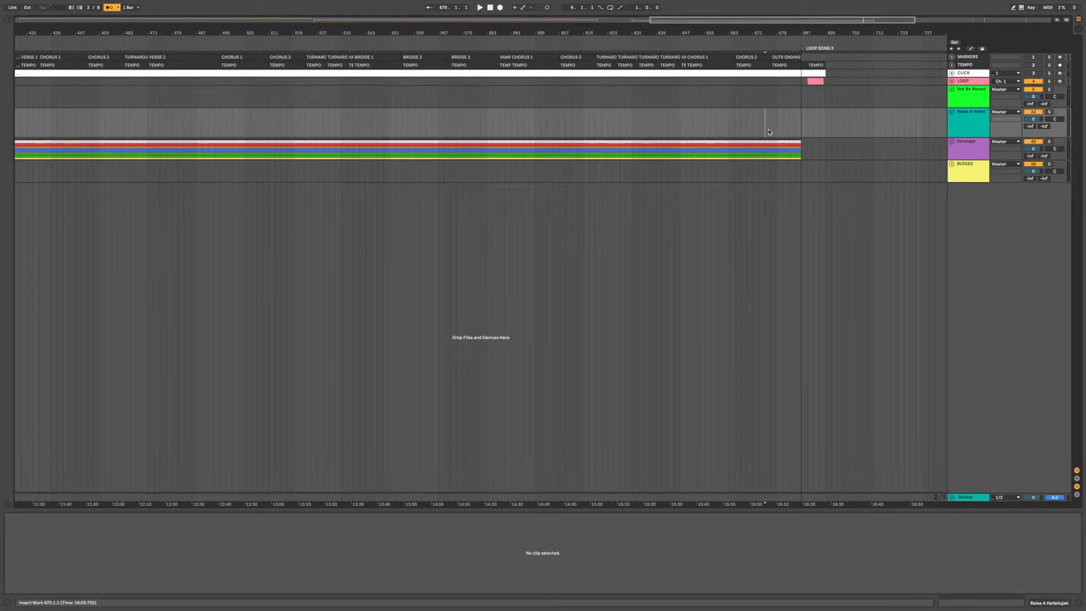
{"action": "key", "text": "space"}
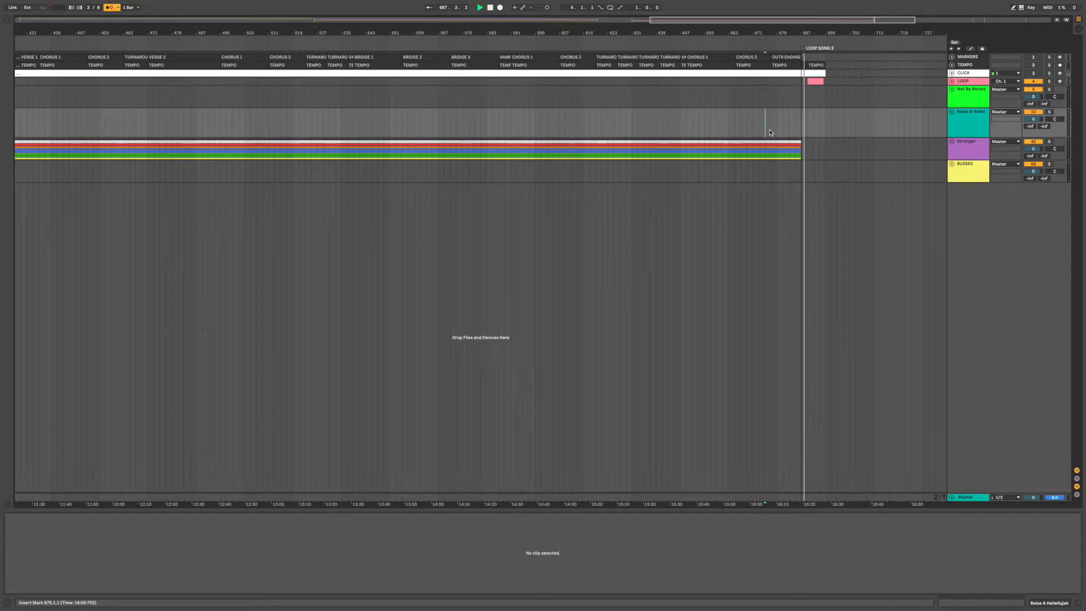
{"action": "left_click_drag", "start_coordinate": [818, 33], "coordinate": [819, 91]}
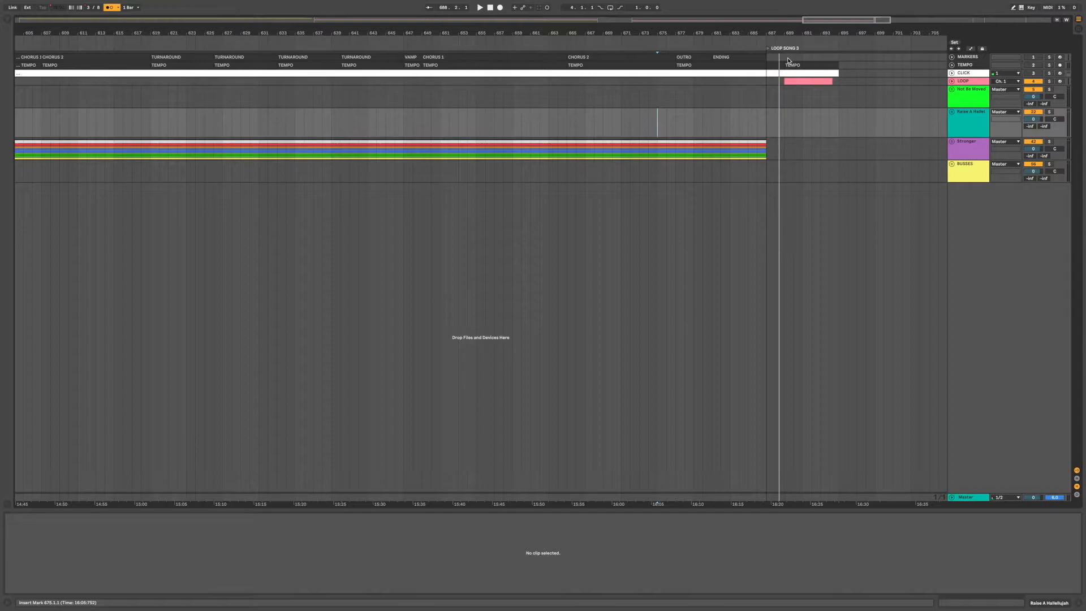
{"action": "left_click_drag", "start_coordinate": [783, 33], "coordinate": [779, 1]}
{"action": "scroll", "coordinate": [800, 82], "scroll_direction": "right", "scroll_amount": 3}
{"action": "left_click_drag", "start_coordinate": [599, 33], "coordinate": [596, 18]}
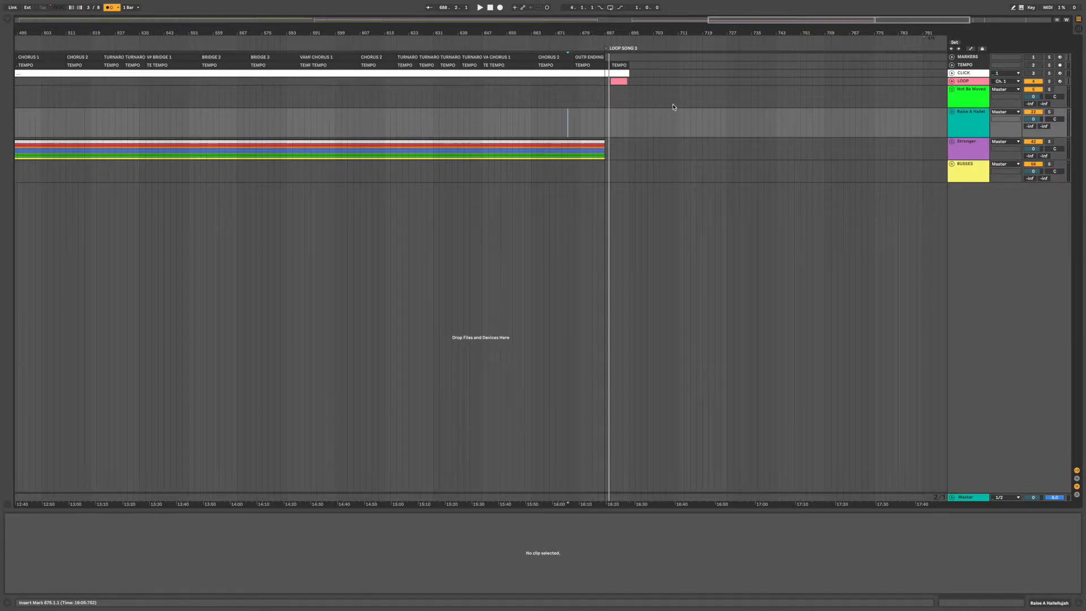
{"action": "left_click_drag", "start_coordinate": [608, 32], "coordinate": [627, 30]}
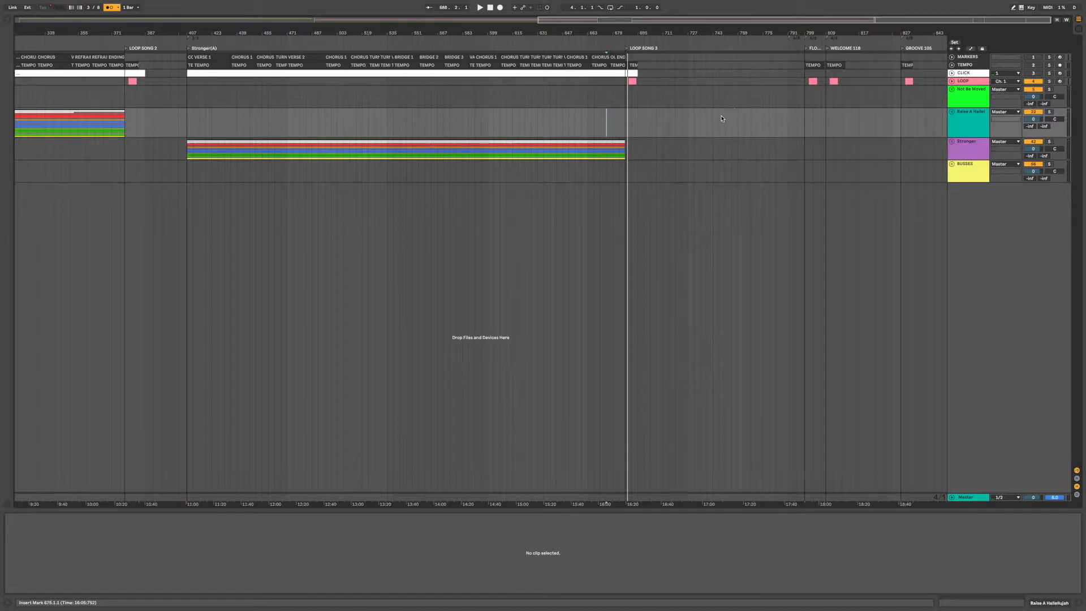
{"action": "left_click_drag", "start_coordinate": [640, 32], "coordinate": [640, 32]}
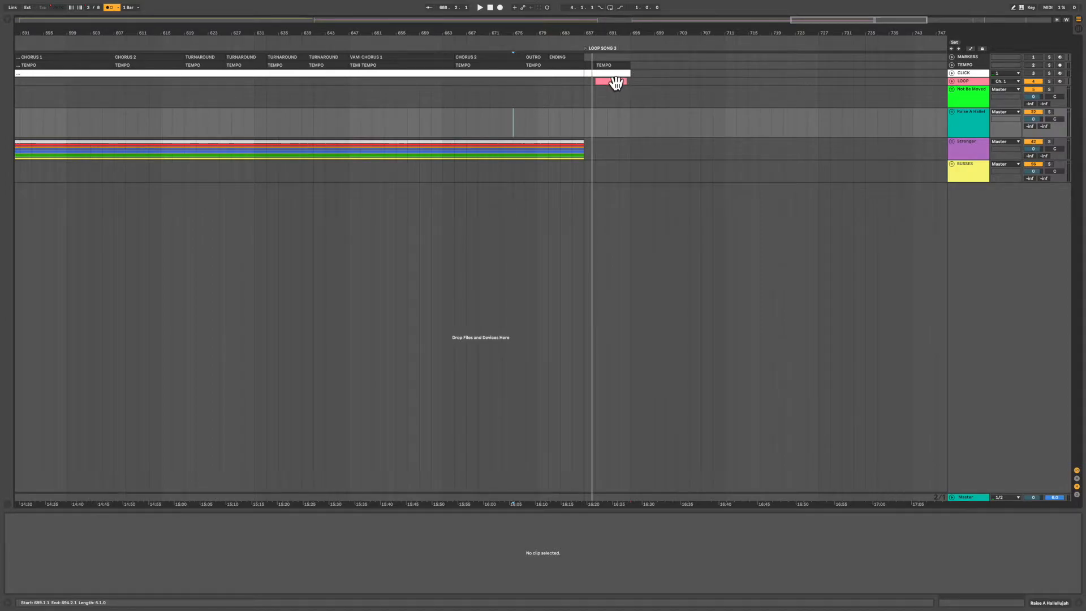
- Unfold the LOOP track and open its MIDI clip beneath the LOOP SONG 3 locator
{"action": "left_click", "coordinate": [953, 84]}
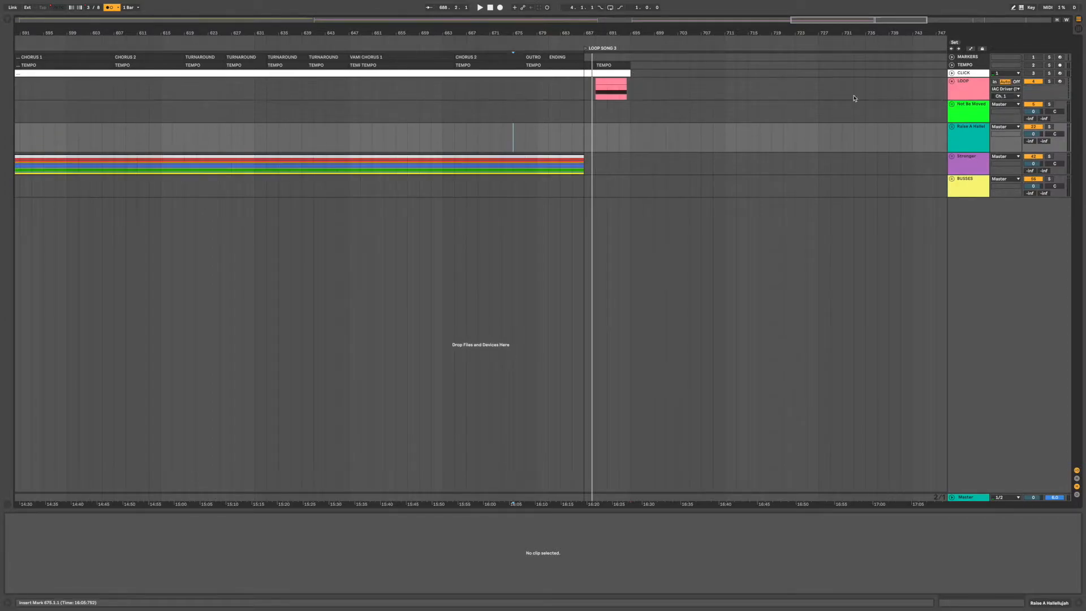
{"action": "left_click", "coordinate": [952, 85]}
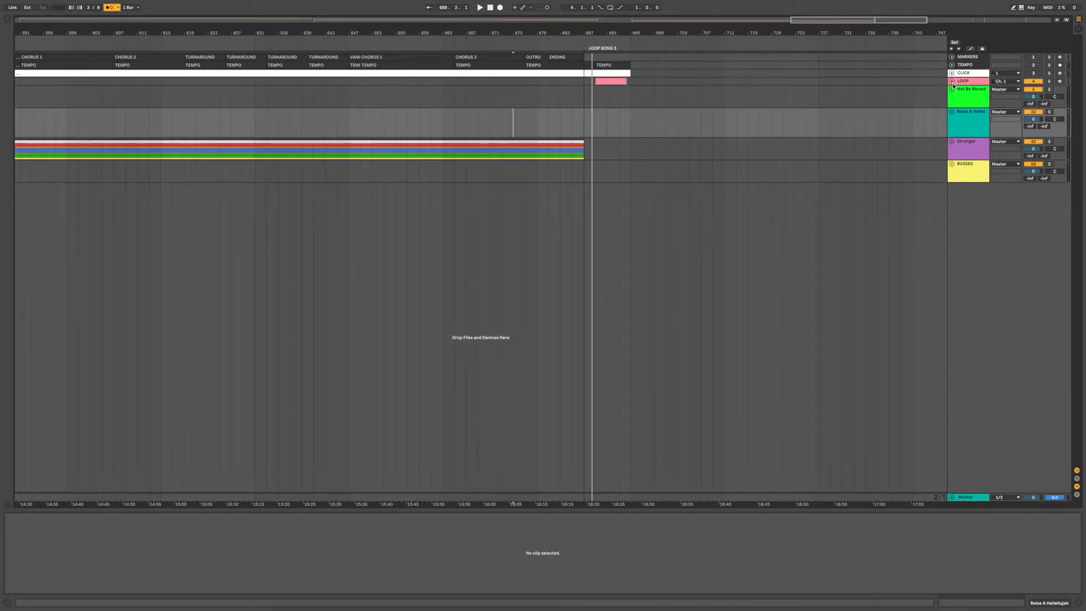
{"action": "left_click", "coordinate": [952, 83]}
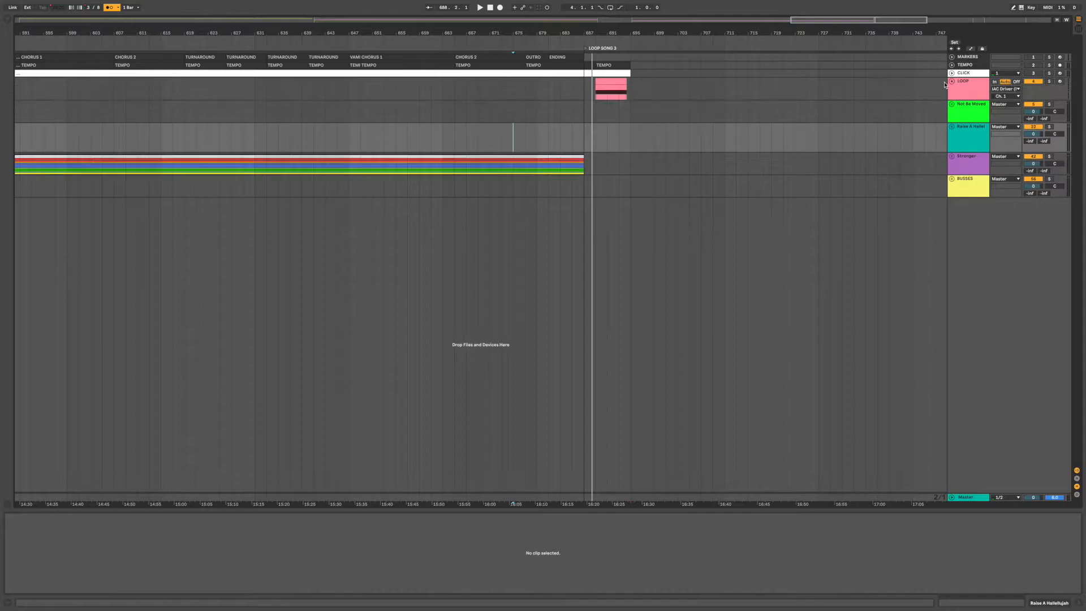
{"action": "left_click", "coordinate": [611, 89]}
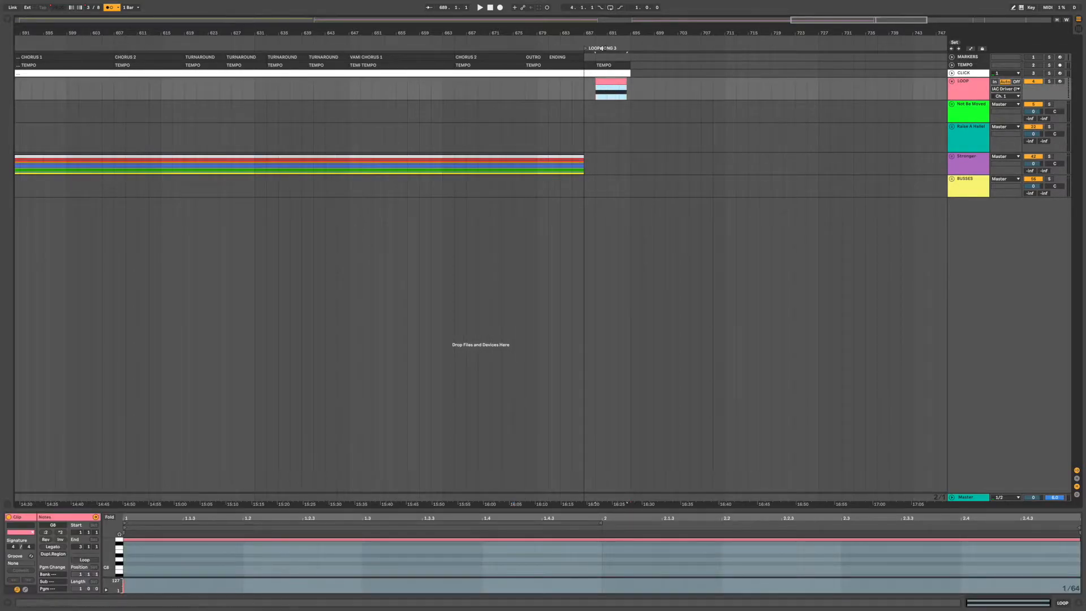
{"action": "left_click_drag", "start_coordinate": [609, 32], "coordinate": [604, 49]}
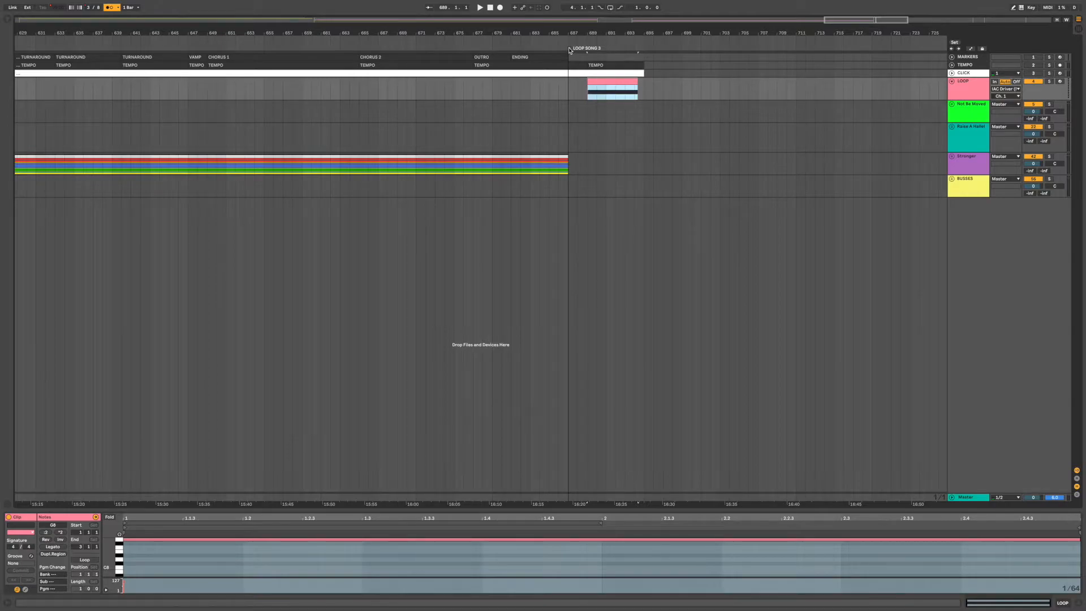
{"action": "left_click", "coordinate": [578, 94]}
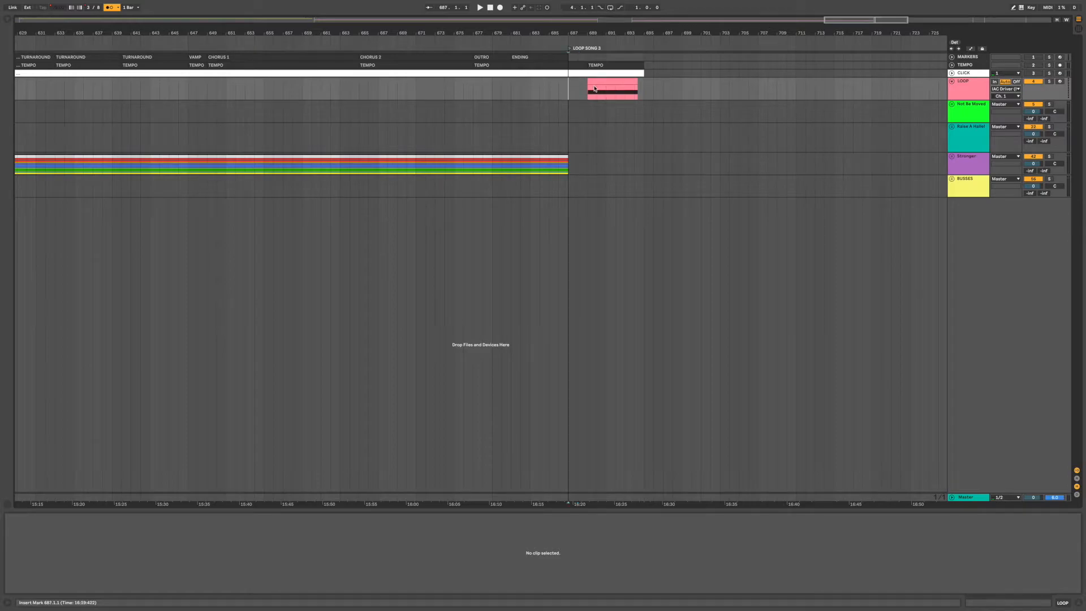
{"action": "left_click", "coordinate": [598, 83]}
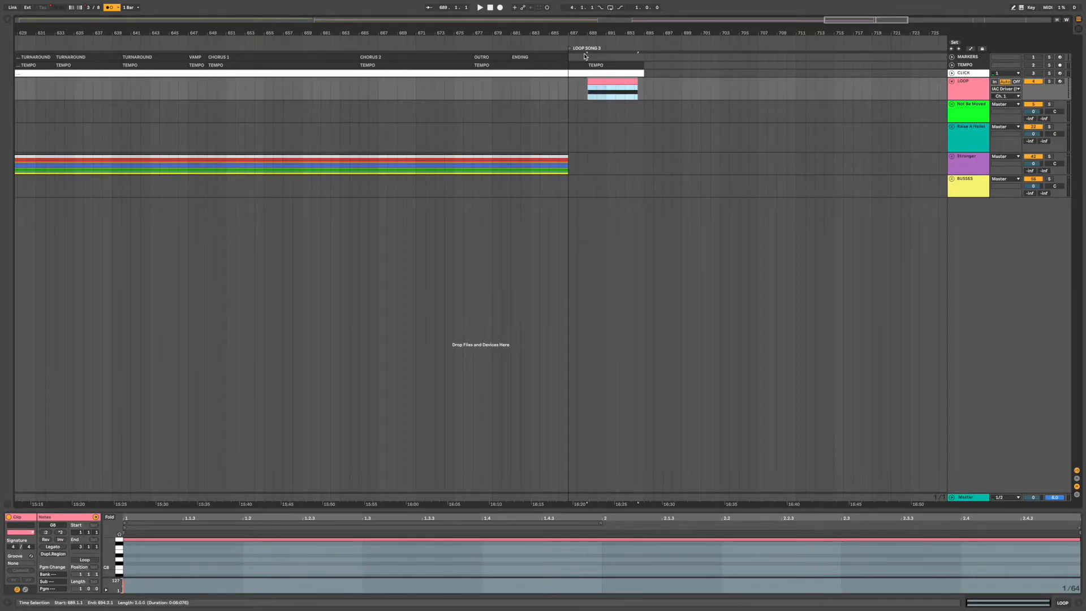
- Check the mappable controls in MIDI Map Mode, leave that mode, and show the Info View
{"action": "left_click", "coordinate": [1031, 8]}
{"action": "left_click", "coordinate": [1048, 8]}
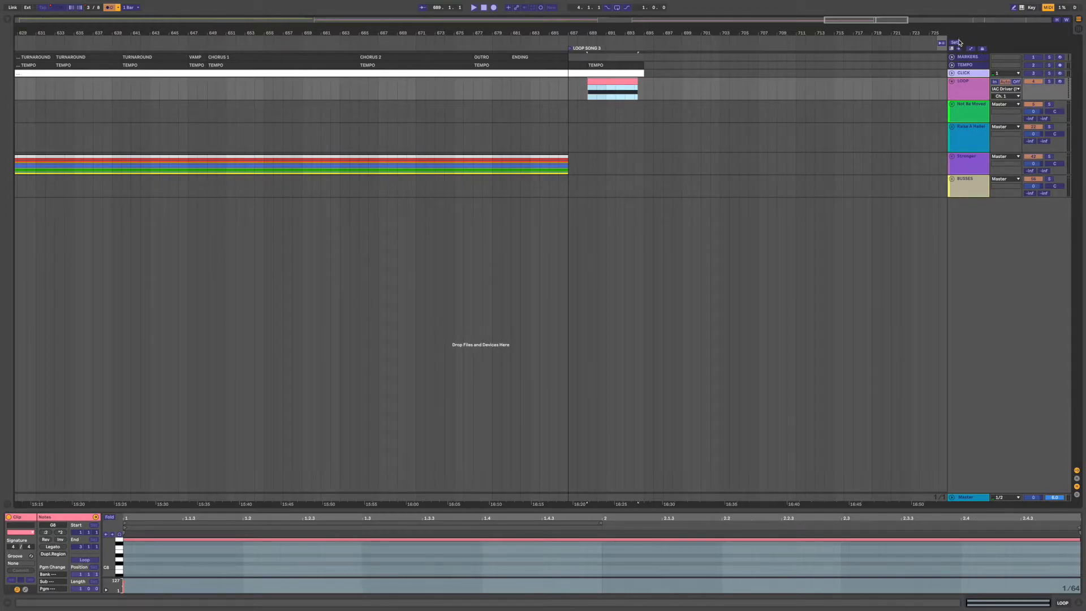
{"action": "left_click", "coordinate": [6, 605]}
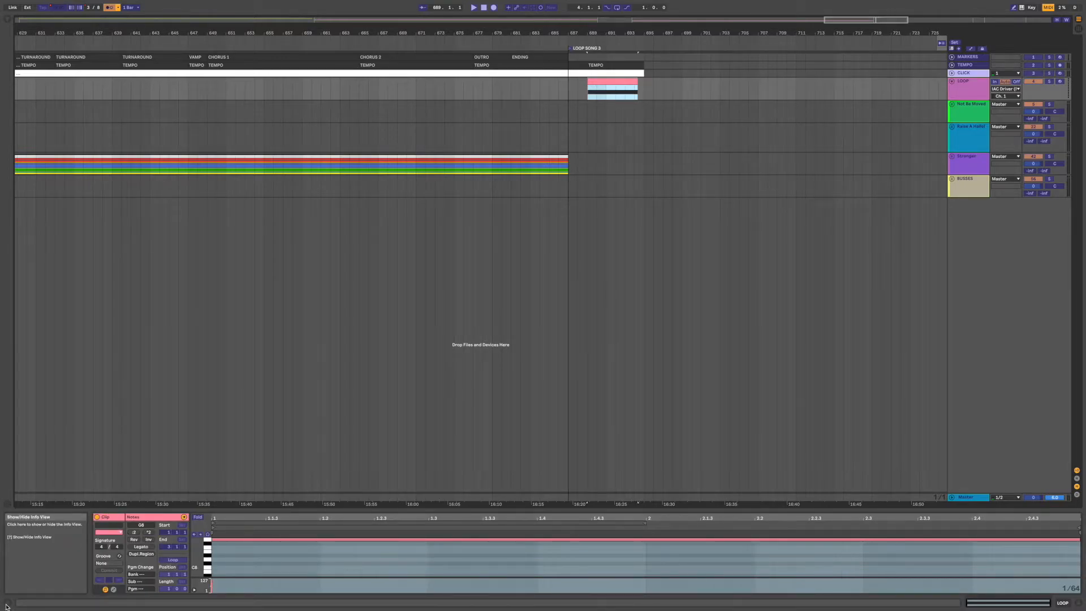
{"action": "left_click", "coordinate": [7, 604]}
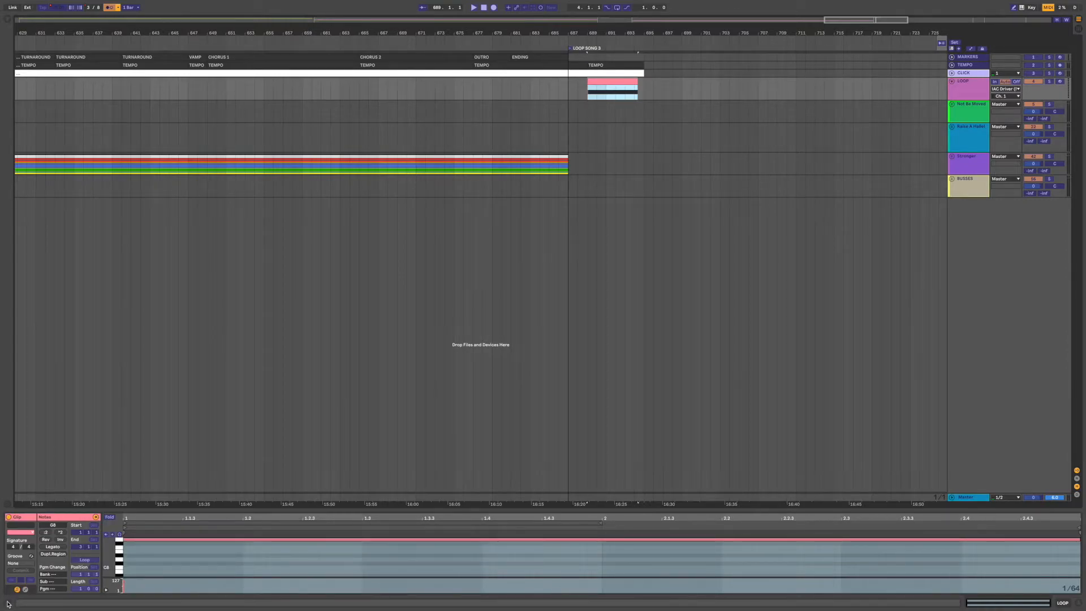
{"action": "left_click", "coordinate": [6, 19]}
{"action": "left_click", "coordinate": [6, 19]}
{"action": "left_click", "coordinate": [5, 602]}
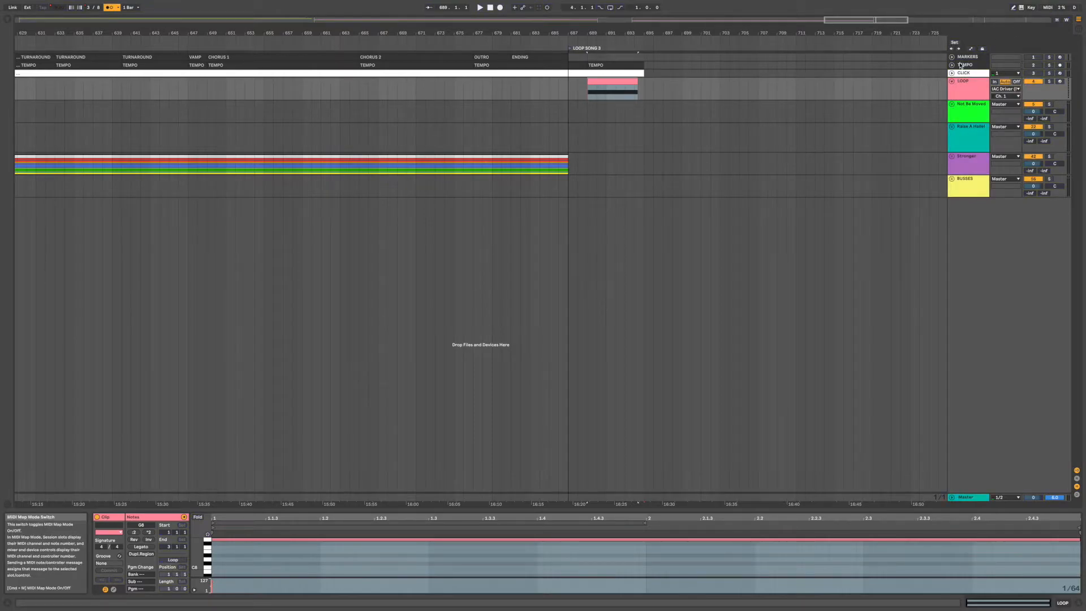
- Delete the LOOP SONG 3 locator at bar 687
{"action": "left_click", "coordinate": [570, 52]}
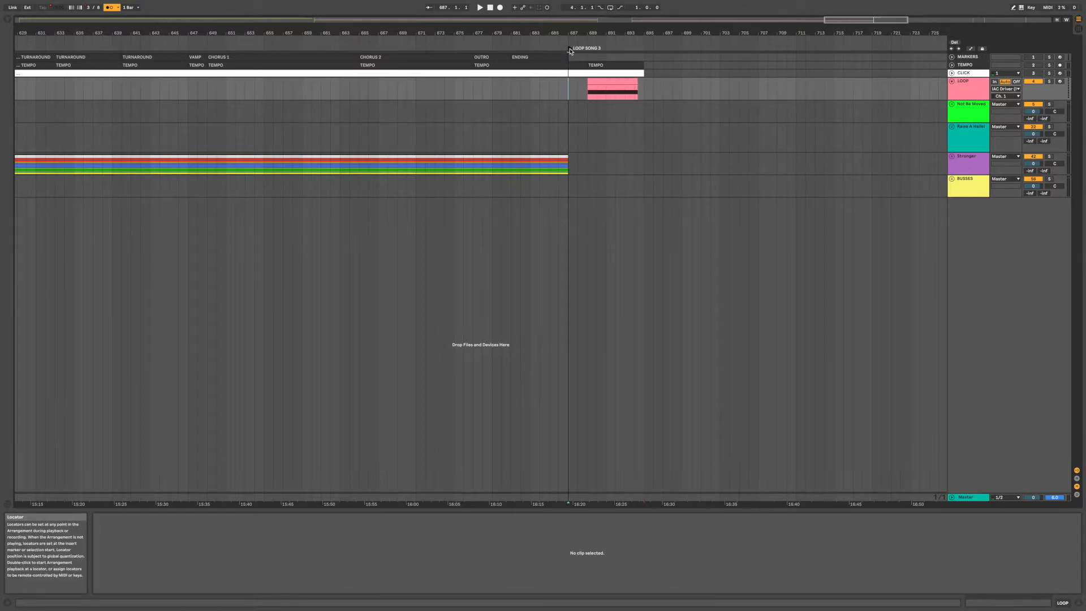
{"action": "right_click", "coordinate": [571, 51]}
{"action": "left_click", "coordinate": [570, 78]}
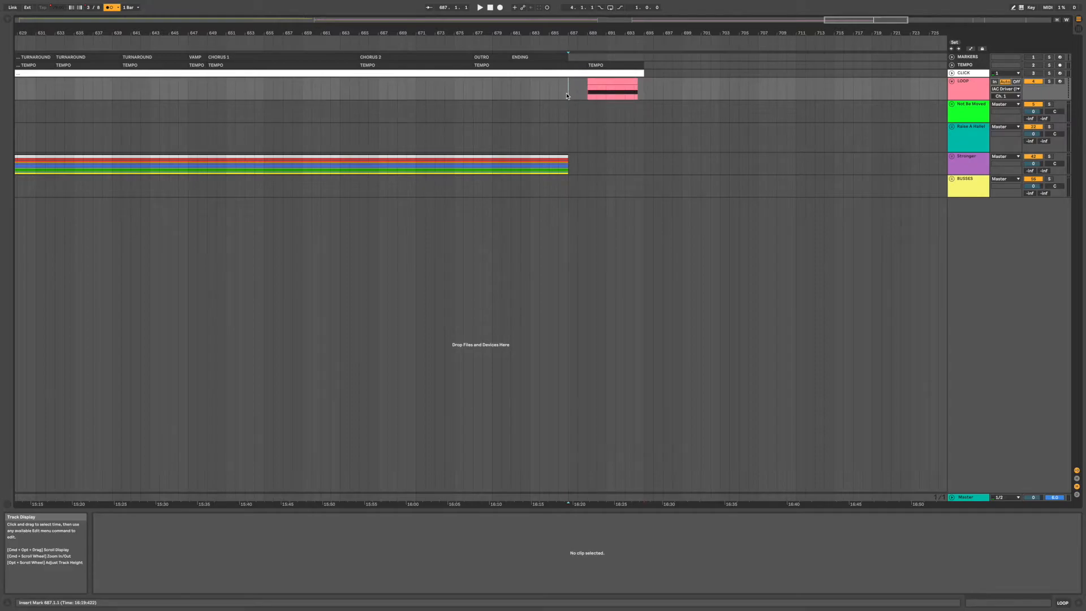
- Play the arrangement from bar 687 to test the LOOP clip without its locator
{"action": "key", "text": "space"}
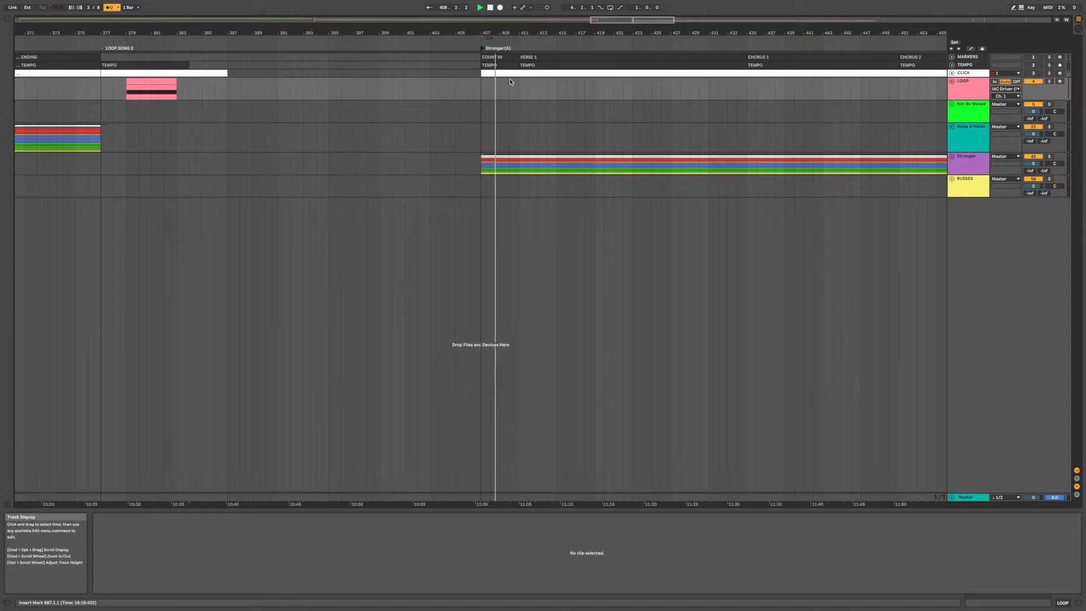
{"action": "left_click_drag", "start_coordinate": [530, 33], "coordinate": [530, 1]}
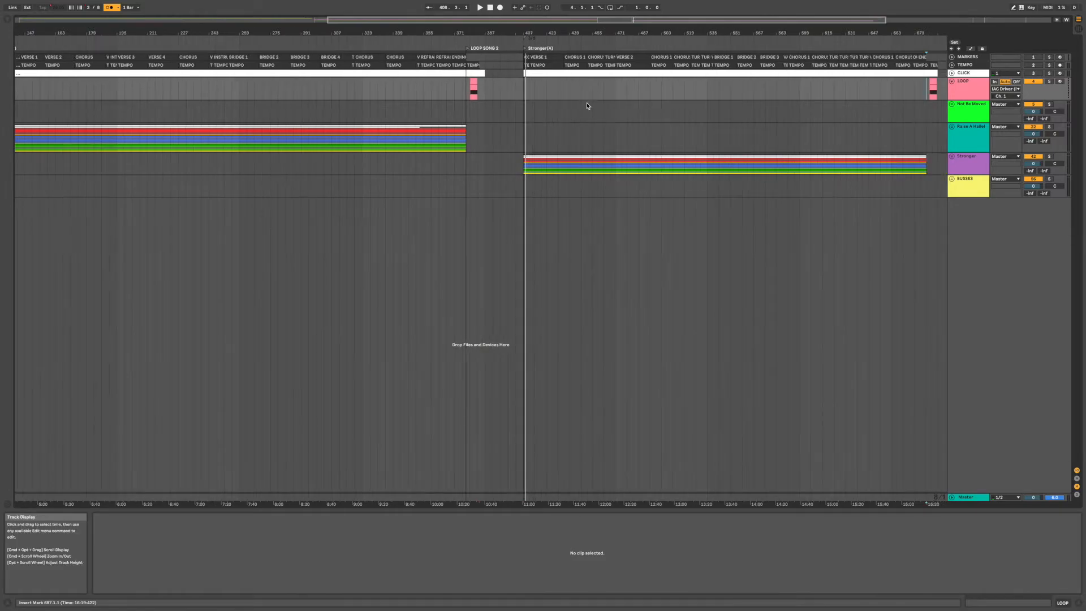
{"action": "scroll", "coordinate": [577, 104], "scroll_direction": "right", "scroll_amount": 5}
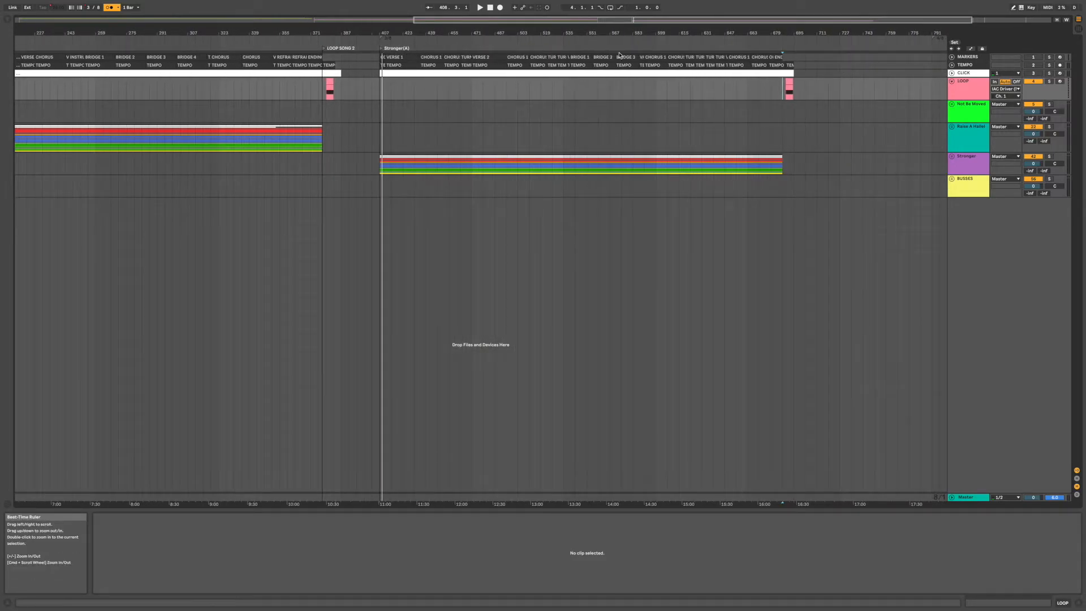
- Add a locator at bar 687, at the end of Stronger, and name it "Loop Song 3"
{"action": "left_click_drag", "start_coordinate": [786, 36], "coordinate": [766, 46]}
{"action": "left_click", "coordinate": [764, 43]}
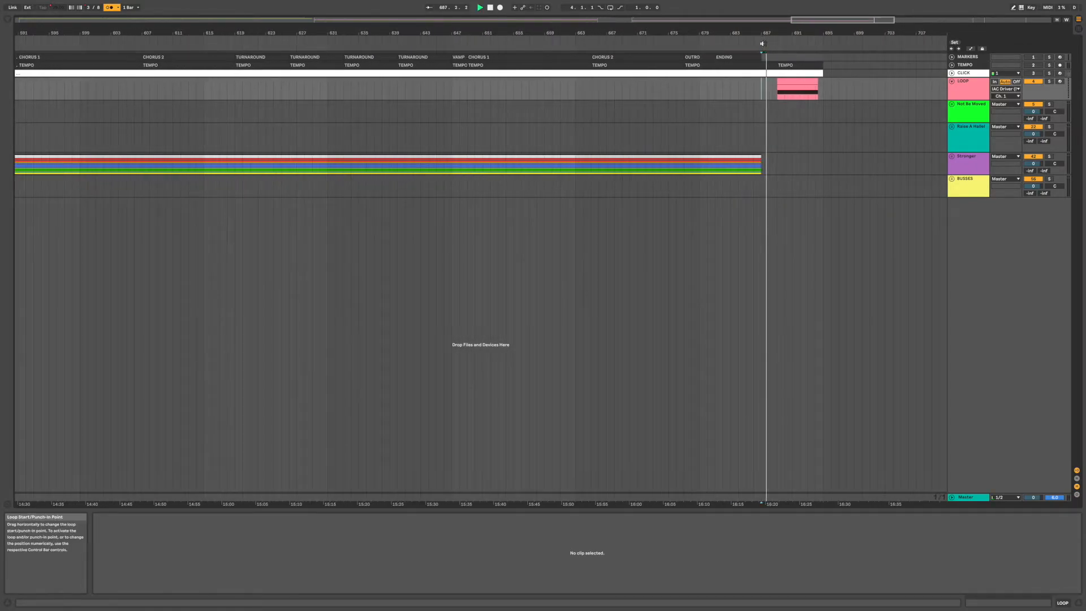
{"action": "right_click", "coordinate": [761, 43]}
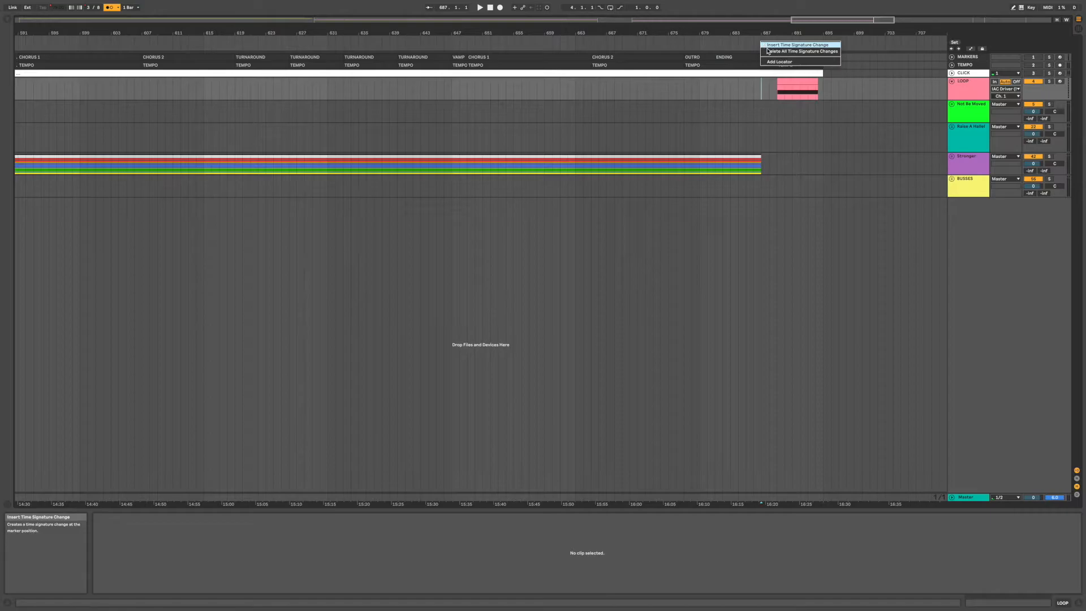
{"action": "left_click", "coordinate": [769, 63]}
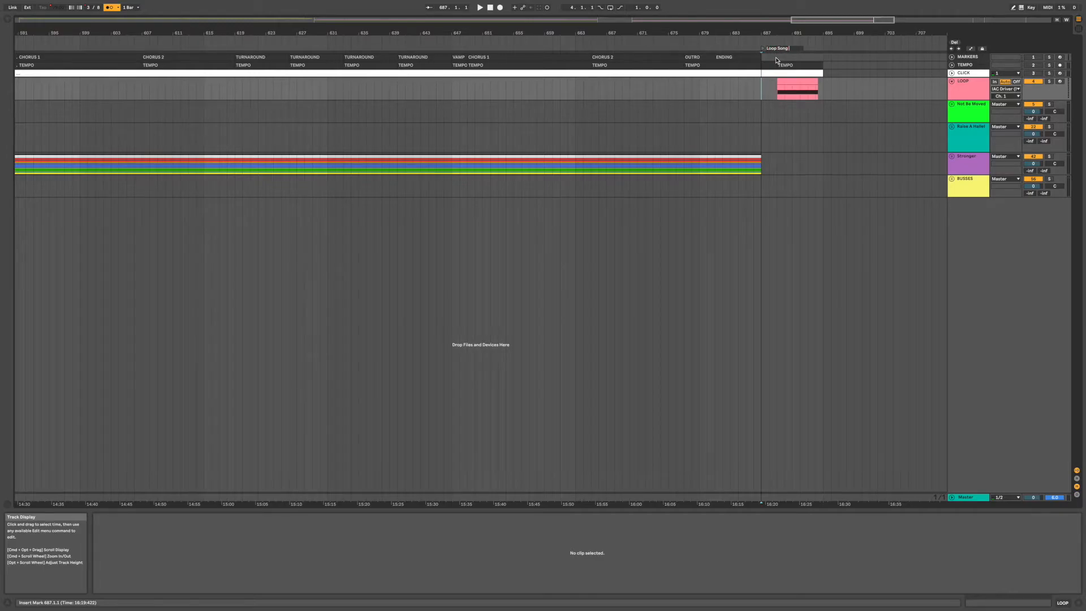
{"action": "key", "text": "Return"}
{"action": "left_click_drag", "start_coordinate": [760, 35], "coordinate": [756, 34]}
{"action": "scroll", "coordinate": [327, 143], "scroll_direction": "left", "scroll_amount": 5}
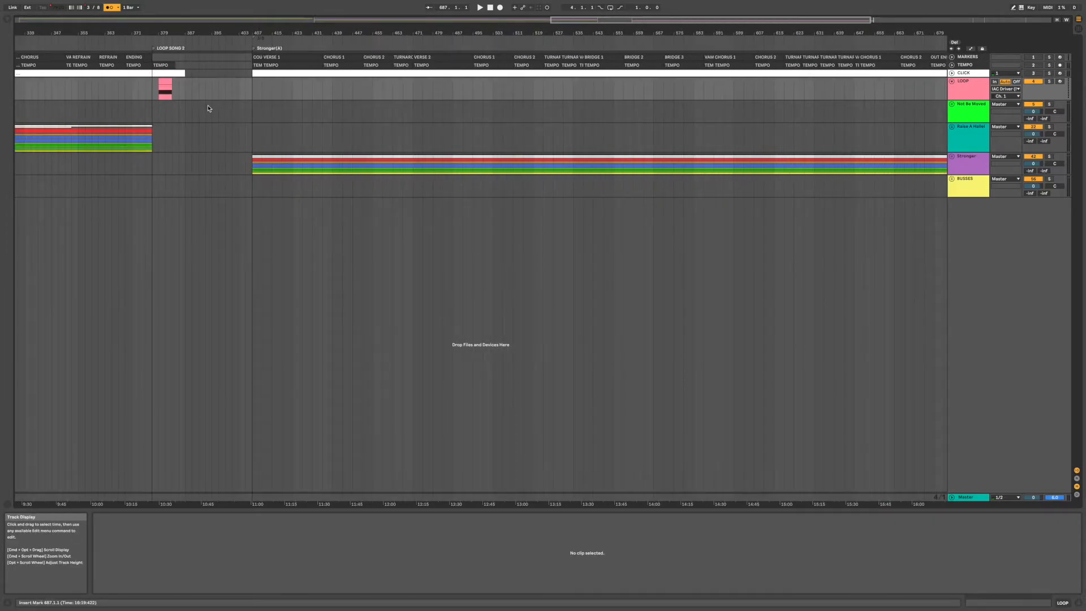
{"action": "scroll", "coordinate": [658, 98], "scroll_direction": "right", "scroll_amount": 10}
{"action": "left_click_drag", "start_coordinate": [591, 32], "coordinate": [508, 52]}
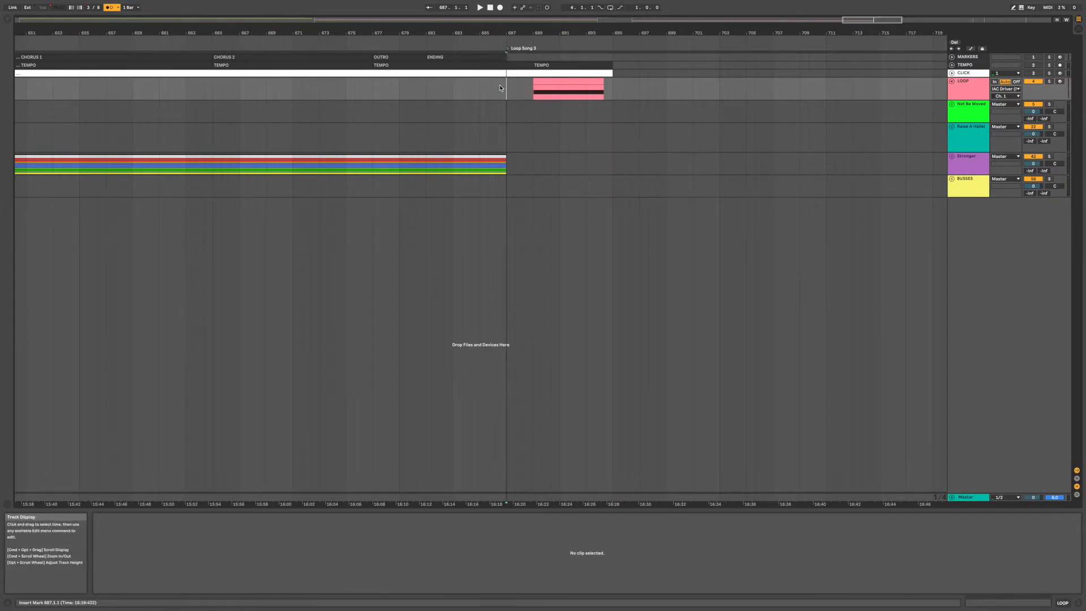
- Test the loop by playing the arrangement from the Loop Song 3 locator, and stop playback
{"action": "double_click", "coordinate": [508, 50]}
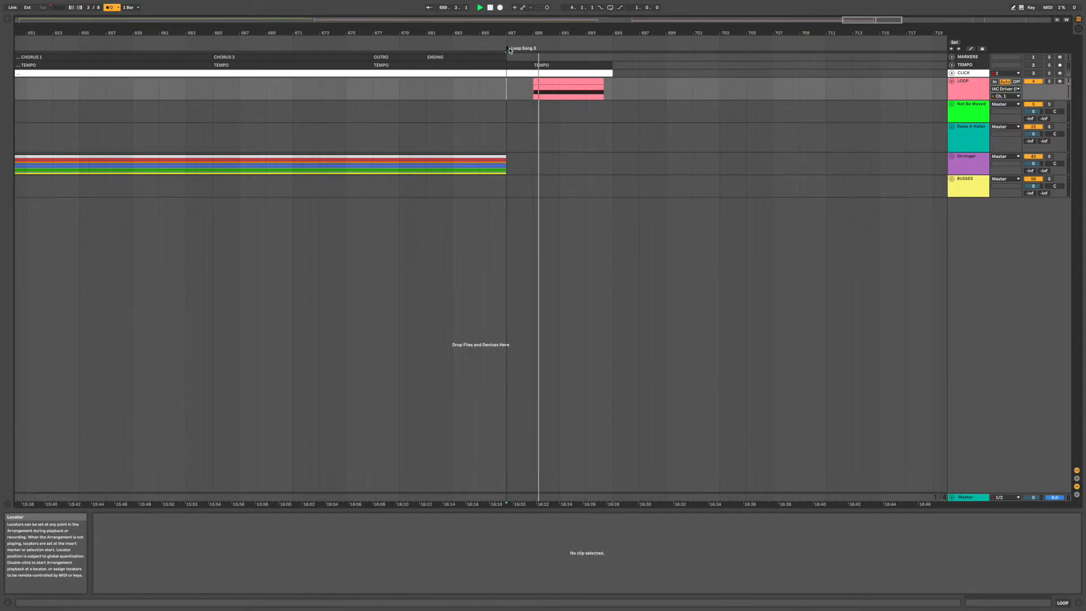
{"action": "left_click", "coordinate": [509, 50]}
{"action": "key", "text": "space"}
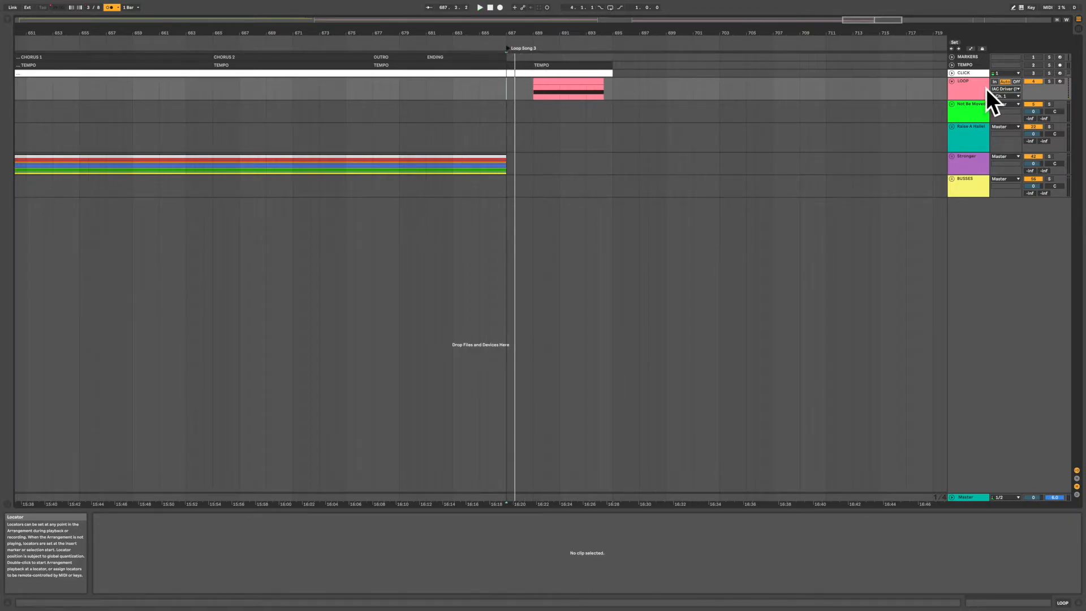
{"action": "left_click", "coordinate": [952, 82]}
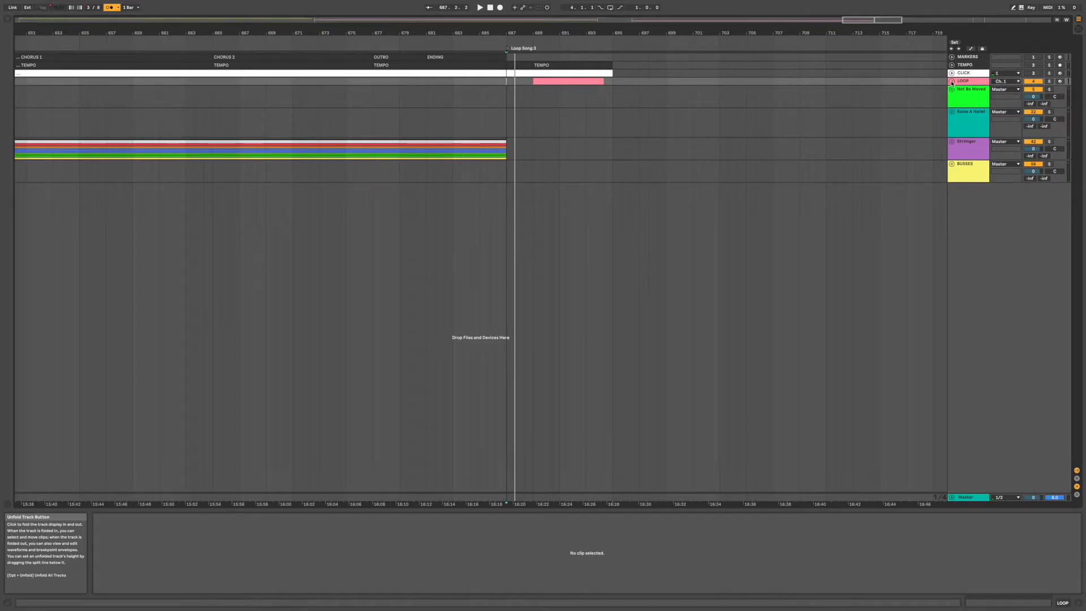
{"action": "left_click", "coordinate": [952, 82]}
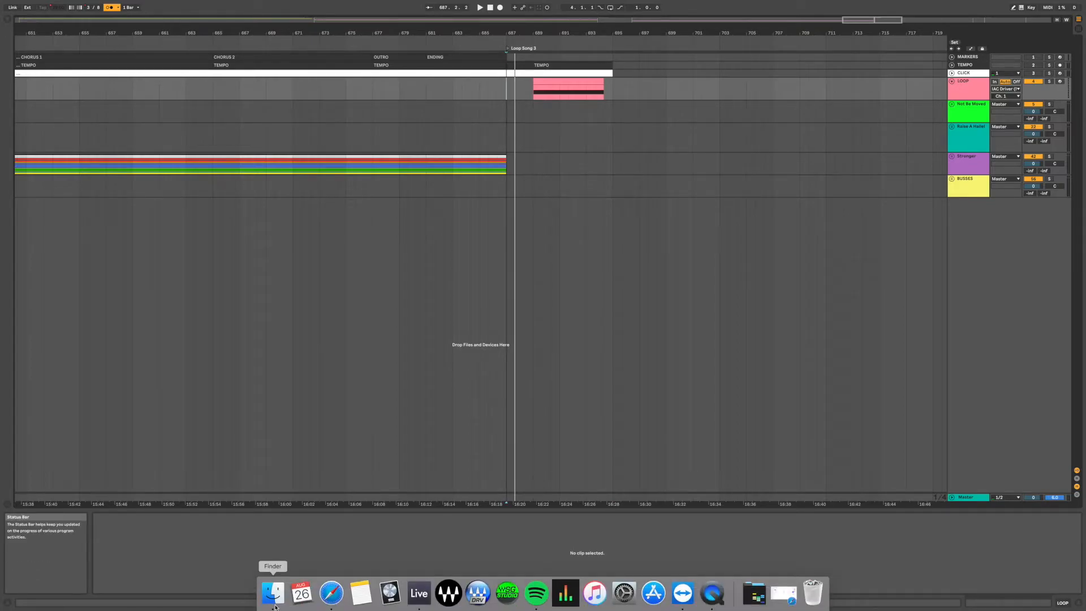
- Switch to Finder and locate Audio MIDI Setup in the Utilities folder inside Applications
{"action": "left_click", "coordinate": [276, 607]}
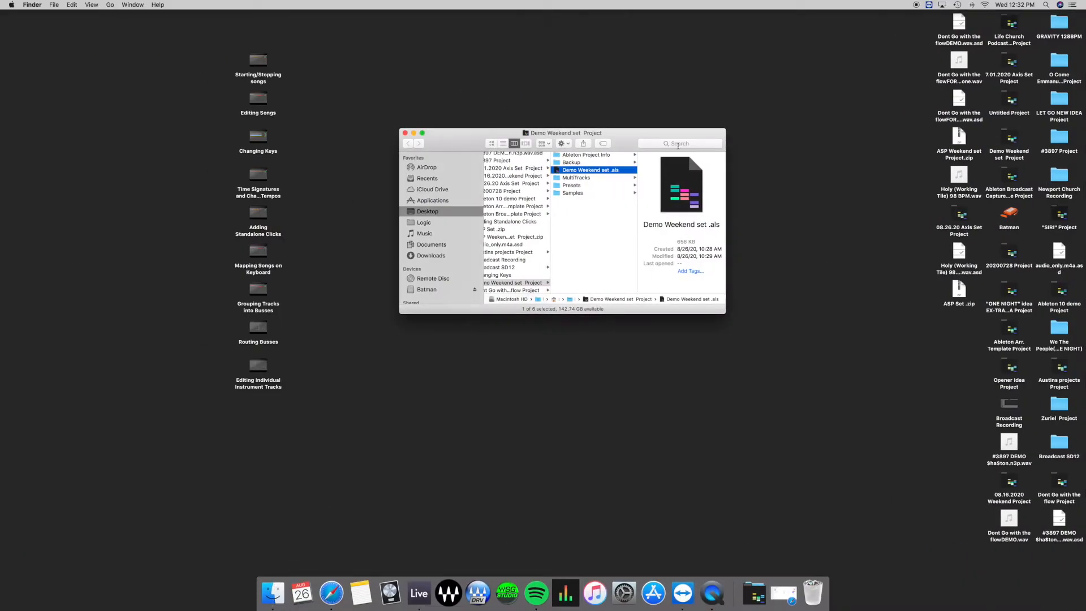
{"action": "left_click", "coordinate": [678, 144]}
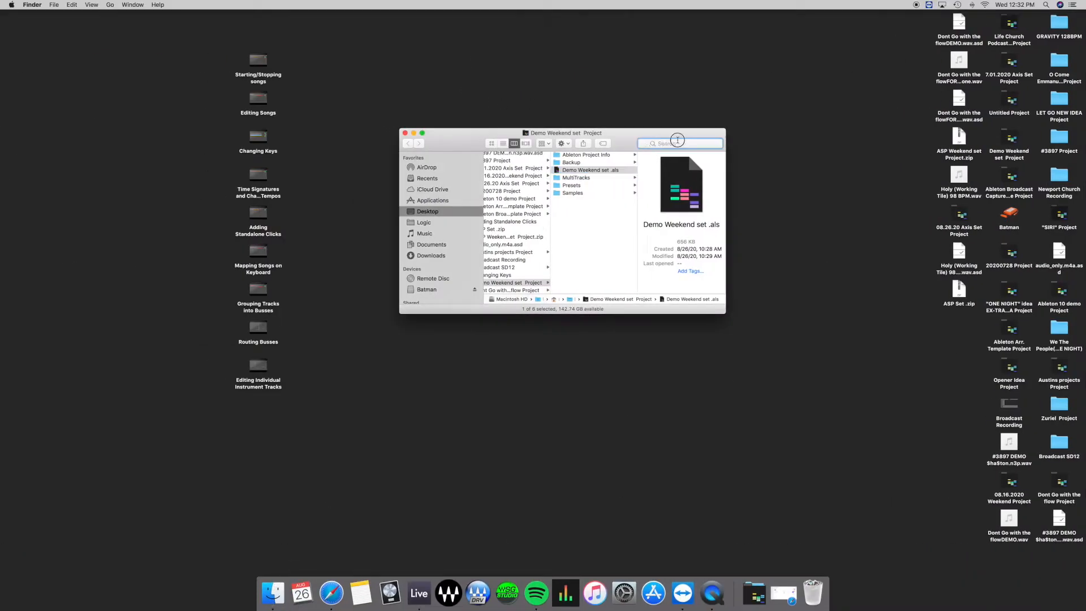
{"action": "left_click", "coordinate": [433, 200]}
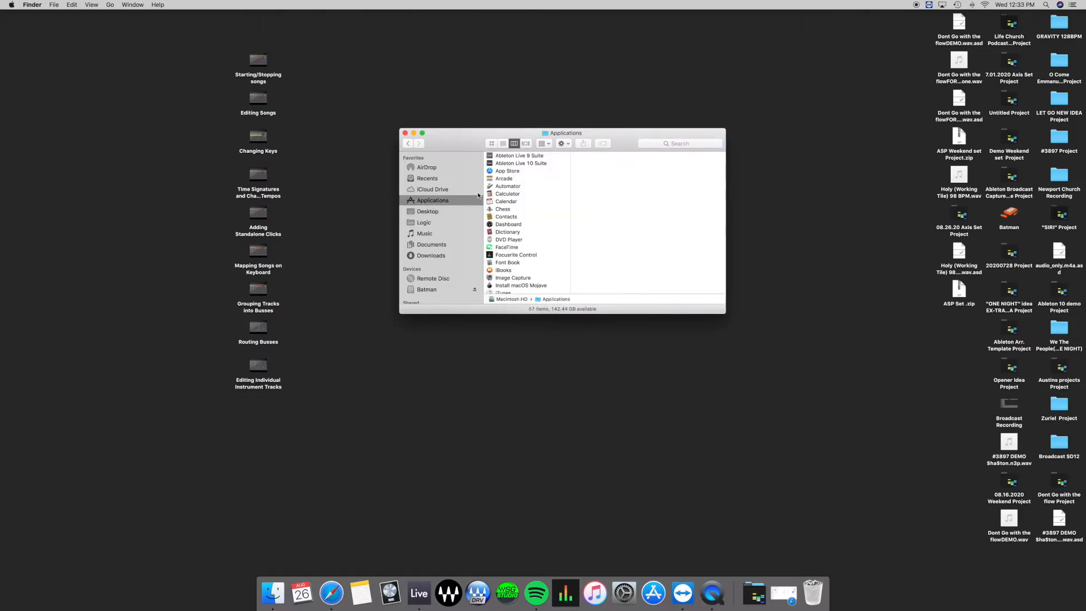
{"action": "scroll", "coordinate": [531, 229], "scroll_direction": "down", "scroll_amount": 10}
{"action": "scroll", "coordinate": [531, 229], "scroll_direction": "down", "scroll_amount": 5}
{"action": "left_click", "coordinate": [513, 259]}
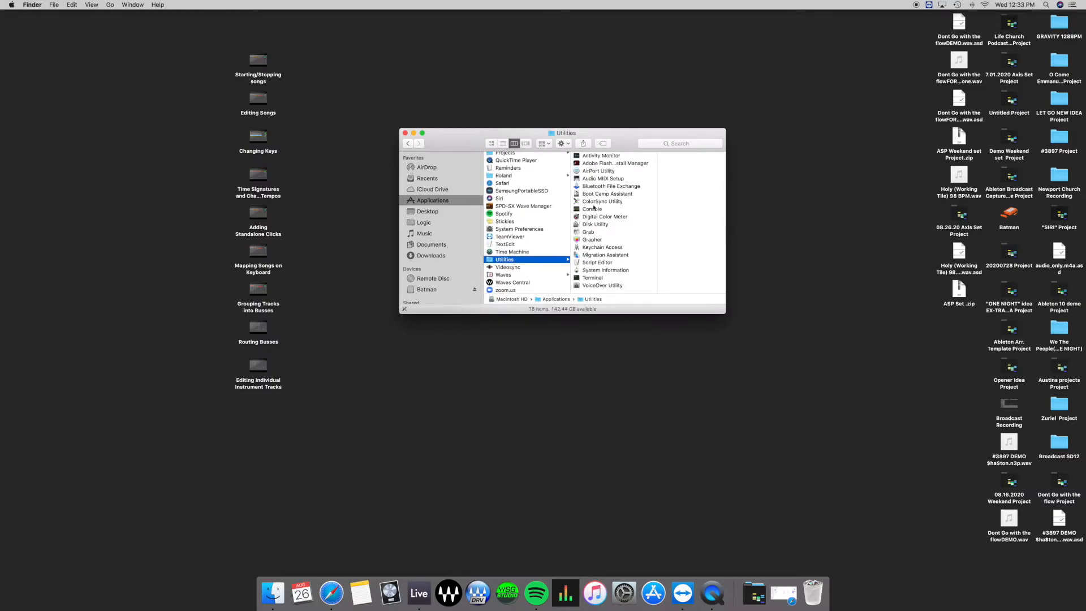
{"action": "left_click", "coordinate": [611, 180]}
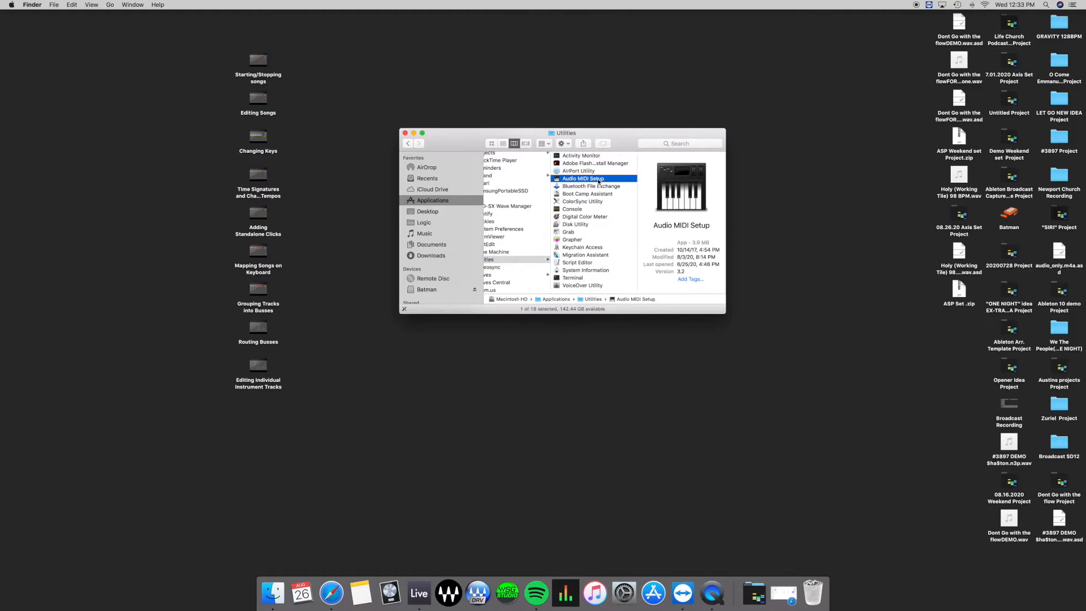
{"action": "scroll", "coordinate": [582, 234], "scroll_direction": "left", "scroll_amount": 1}
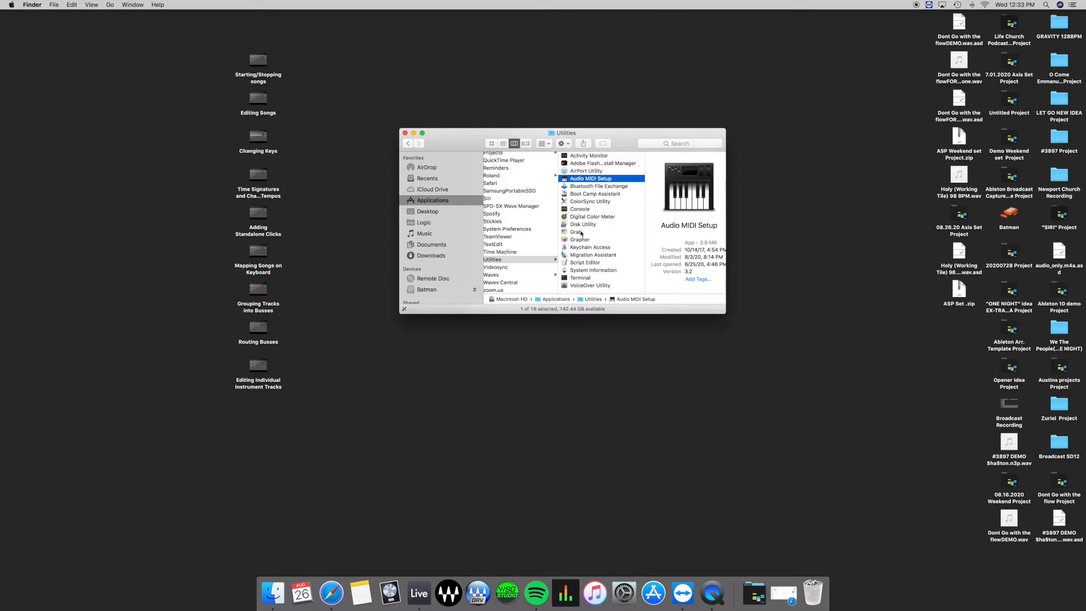
- Launch Audio MIDI Setup through a Spotlight search and reposition its Audio Devices window near the centre of the desktop
{"action": "key", "text": "super+space"}
{"action": "type", "text": "aud"}
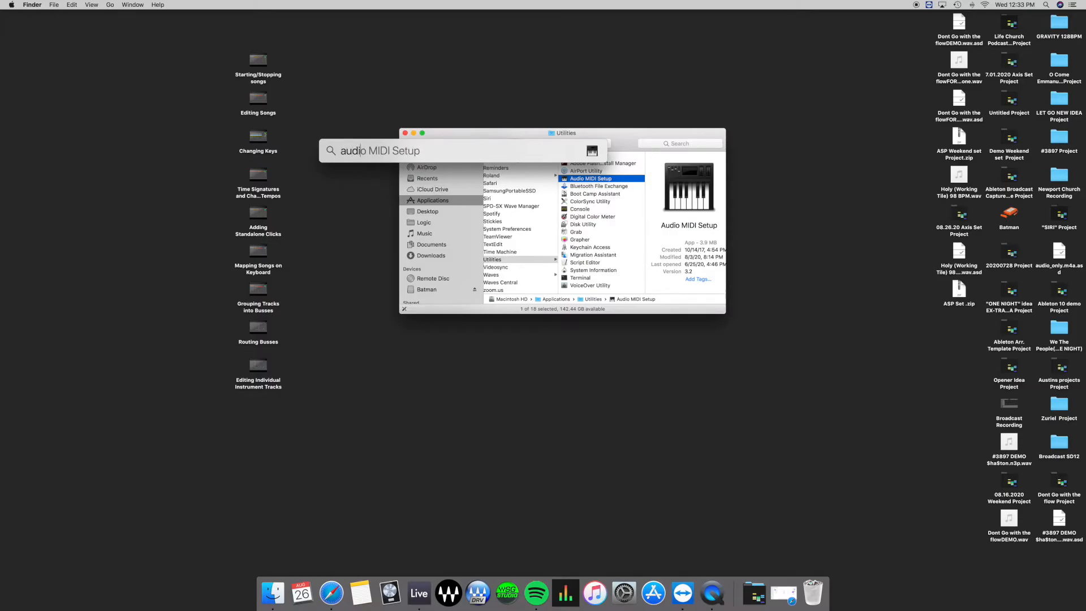
{"action": "type", "text": "i"}
{"action": "key", "text": "Return"}
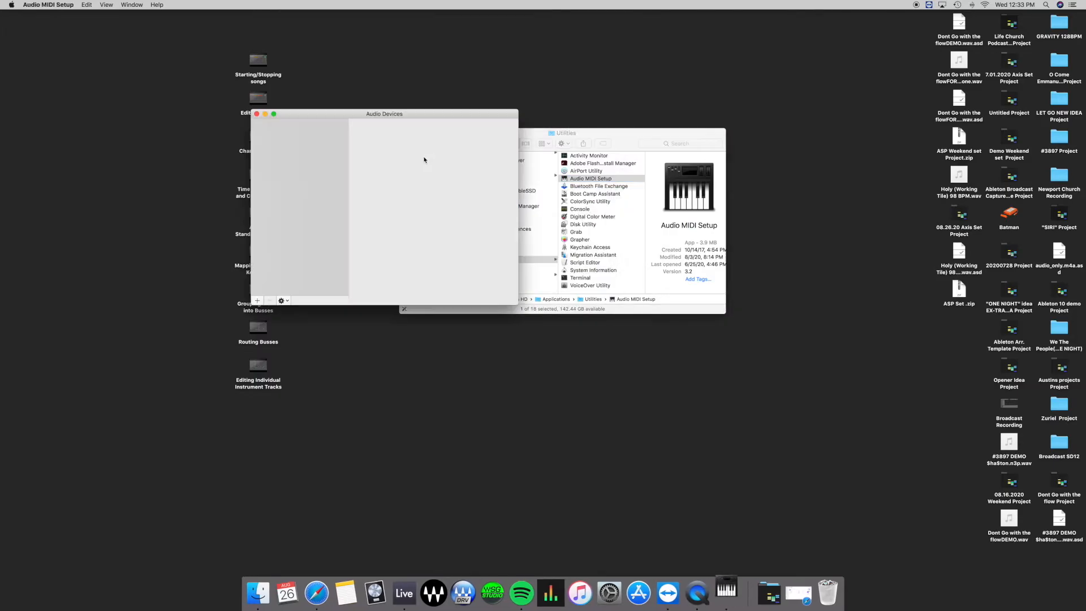
{"action": "left_click_drag", "start_coordinate": [404, 116], "coordinate": [543, 135]}
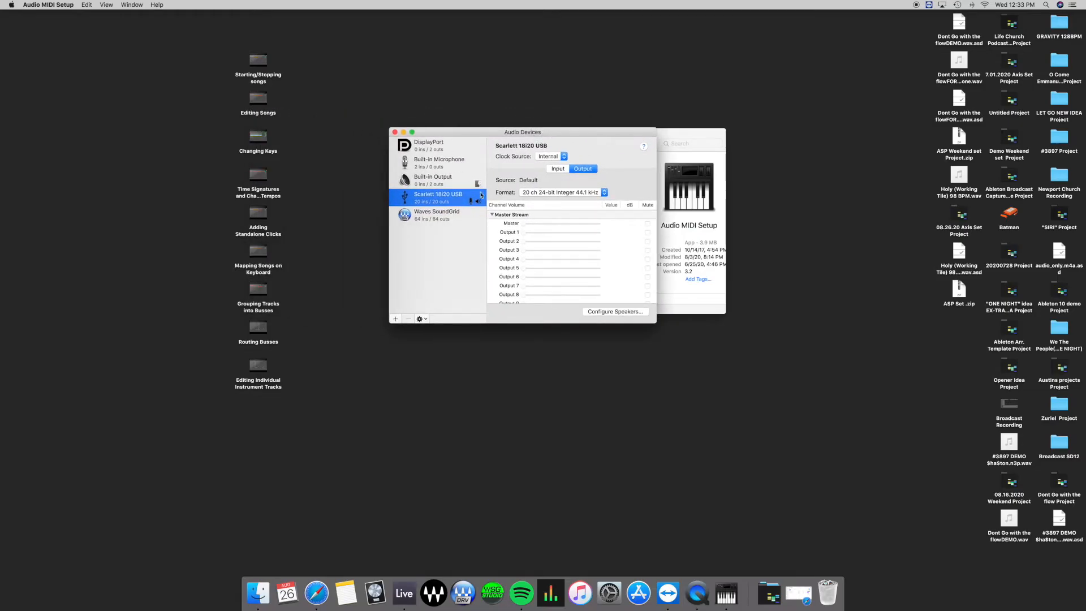
- Show the MIDI Studio and open the IAC Driver's properties
{"action": "left_click", "coordinate": [130, 5]}
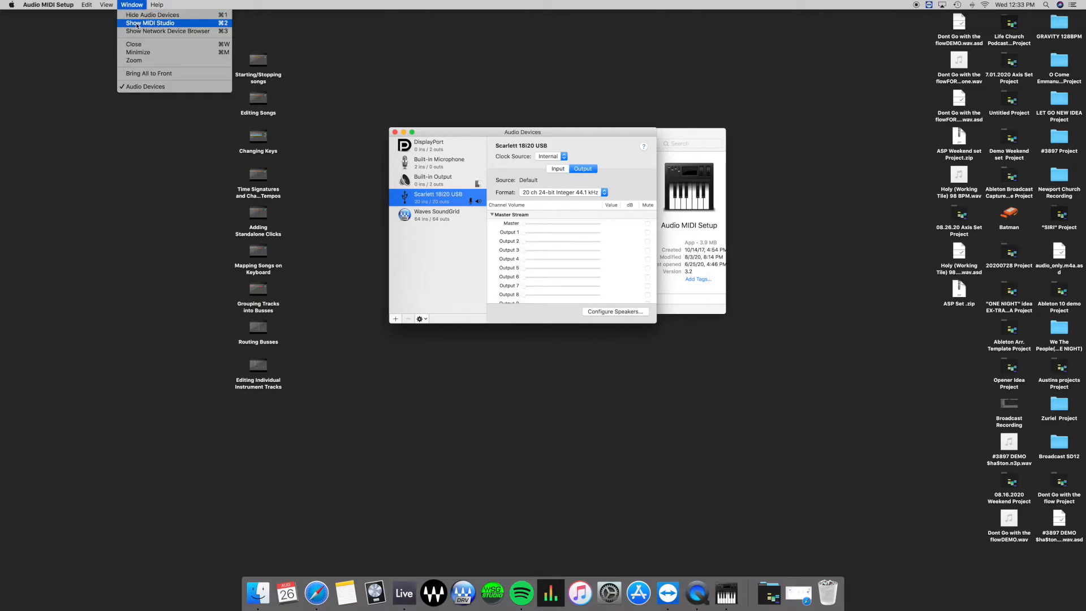
{"action": "left_click", "coordinate": [136, 23]}
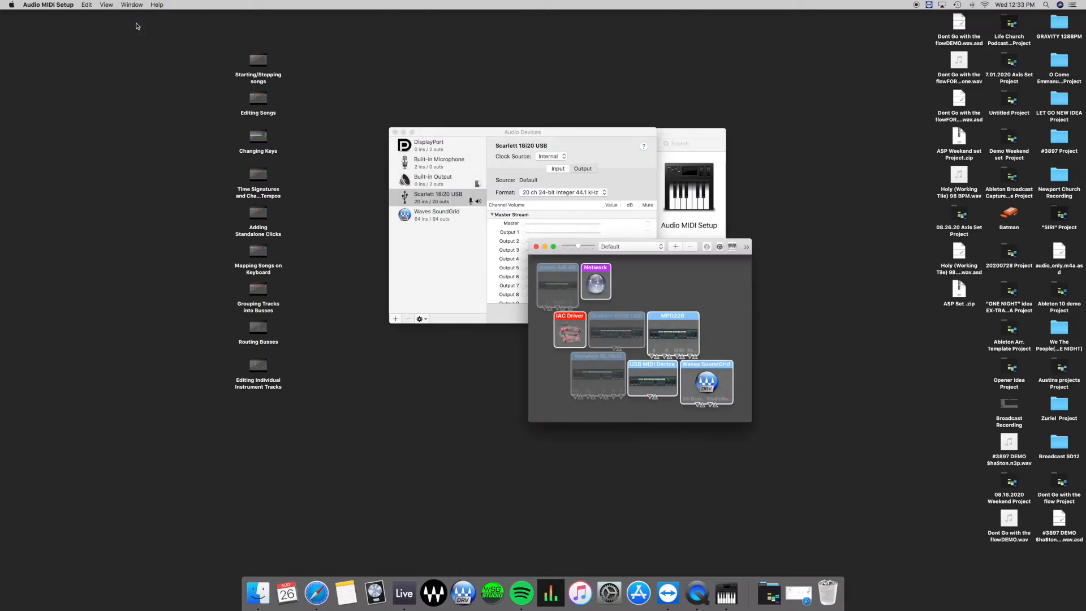
{"action": "double_click", "coordinate": [570, 334]}
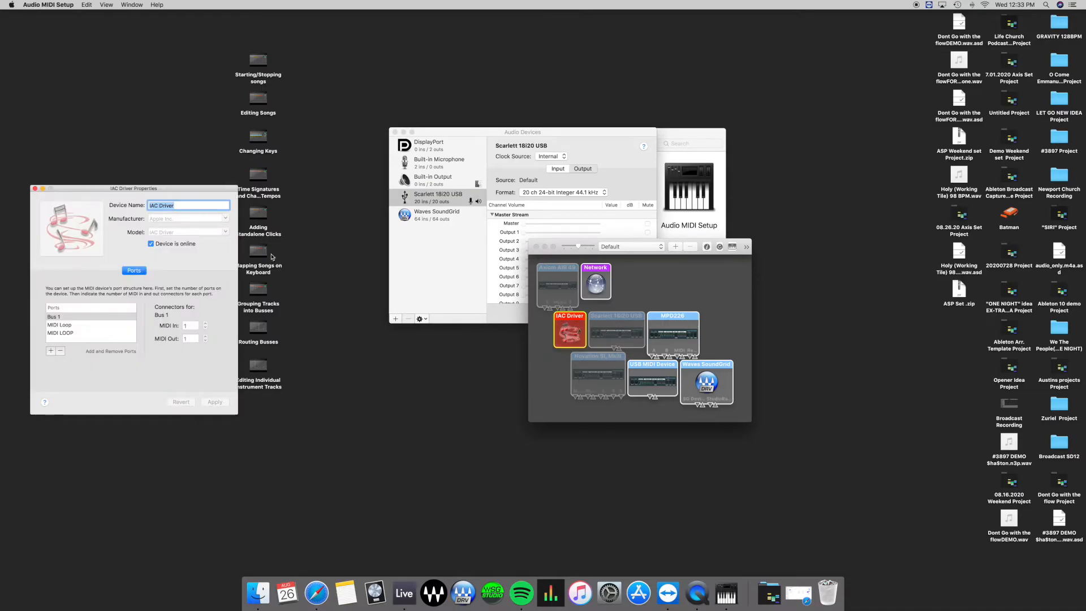
{"action": "left_click_drag", "start_coordinate": [173, 190], "coordinate": [365, 174]}
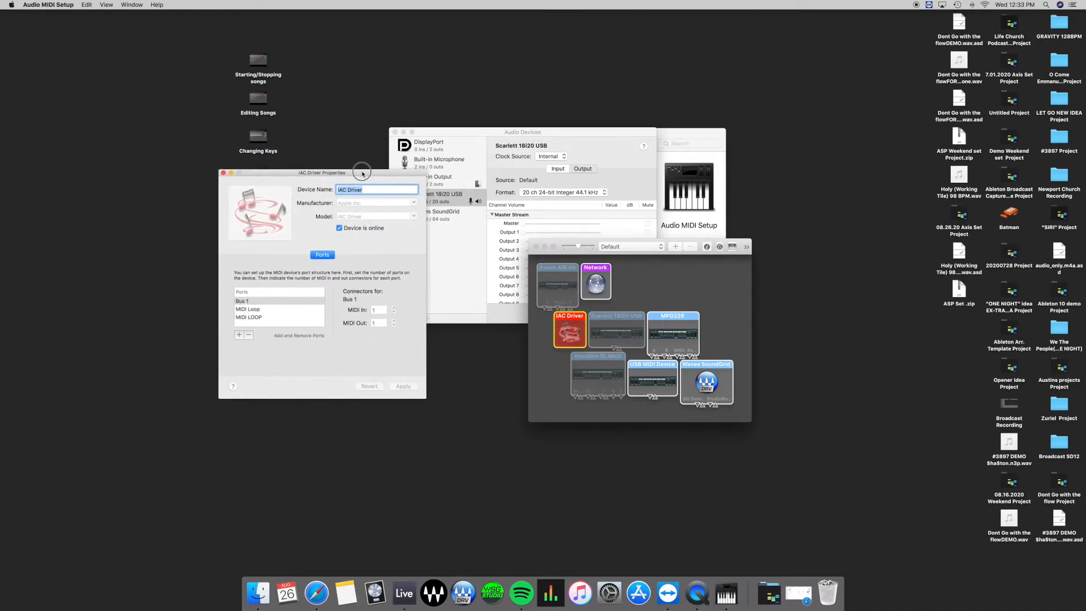
- Examine the existing MIDI Loop and MIDI LOOP ports of the IAC Driver
{"action": "left_click", "coordinate": [265, 319]}
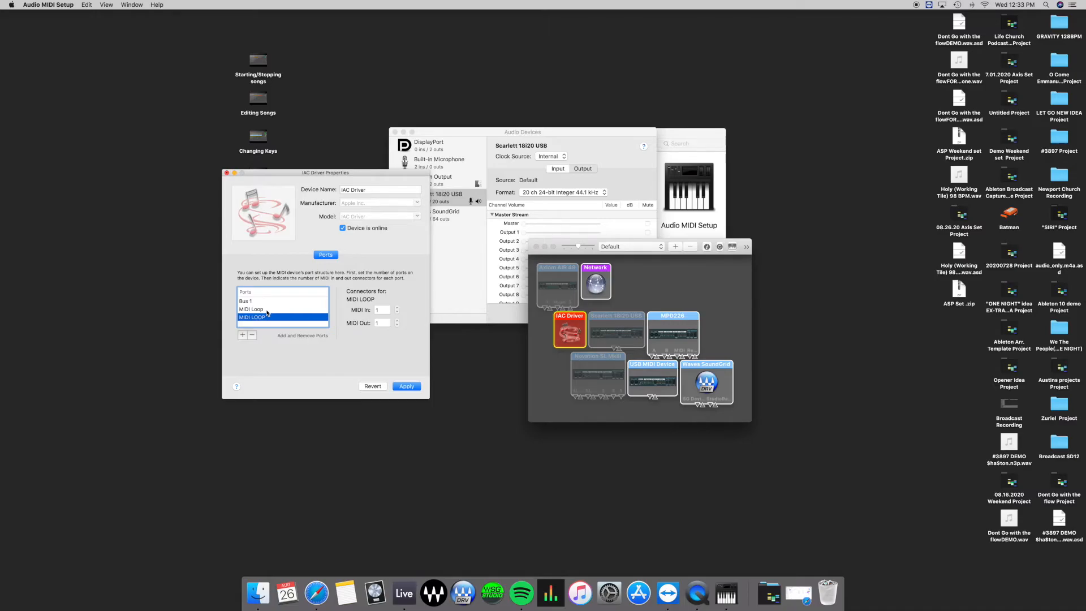
{"action": "left_click", "coordinate": [267, 310]}
{"action": "left_click", "coordinate": [266, 317]}
{"action": "left_click", "coordinate": [267, 310]}
{"action": "left_click", "coordinate": [265, 318]}
- Add an IAC Driver port named DEMO, apply the change and close the driver's properties
{"action": "left_click", "coordinate": [243, 336]}
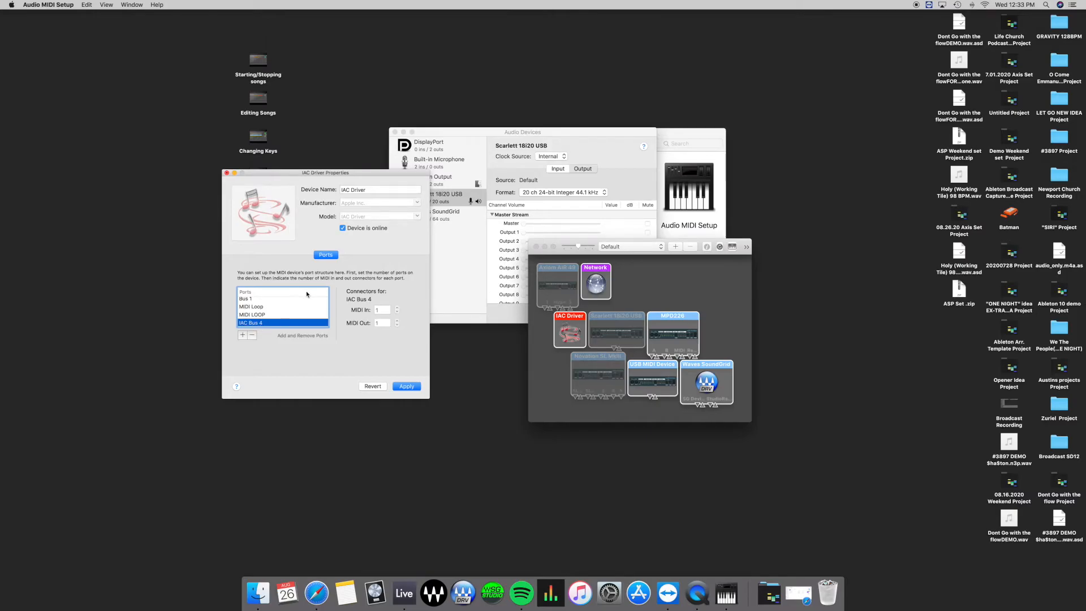
{"action": "double_click", "coordinate": [253, 324]}
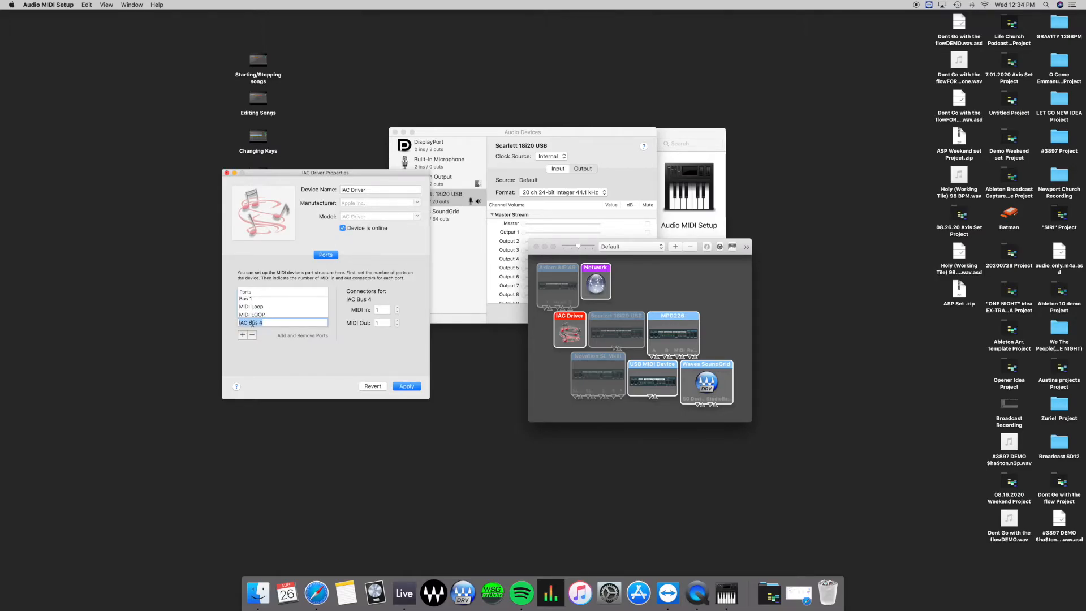
{"action": "type", "text": "DEMO"}
{"action": "key", "text": "Return"}
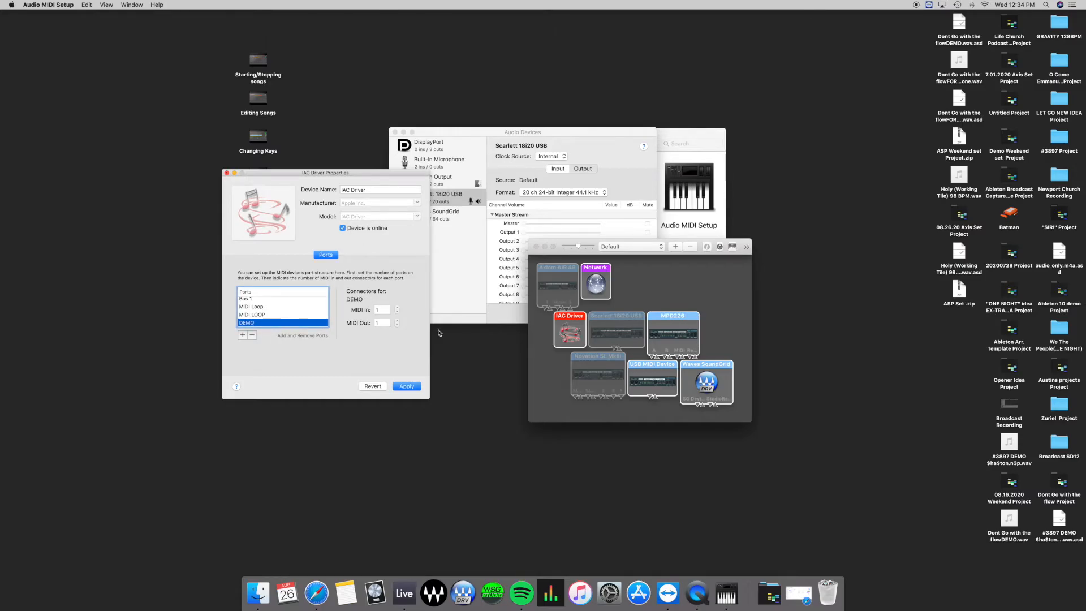
{"action": "left_click", "coordinate": [415, 386]}
{"action": "left_click", "coordinate": [227, 172]}
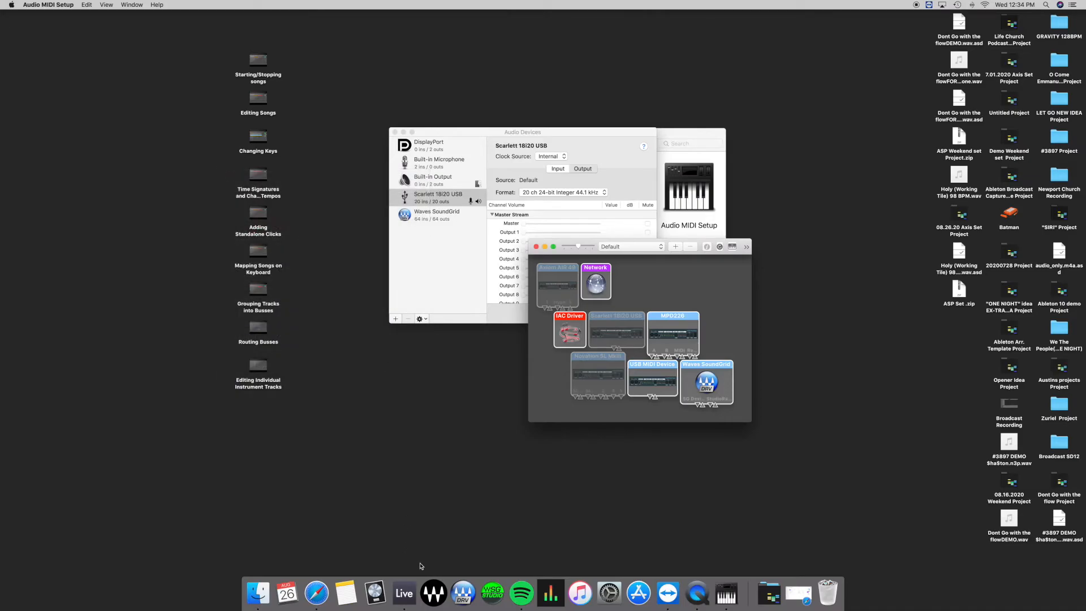
- Switch to Ableton Live and turn off Track for the IAC Driver (DEMO) input in the Link/MIDI preferences
{"action": "left_click", "coordinate": [404, 593]}
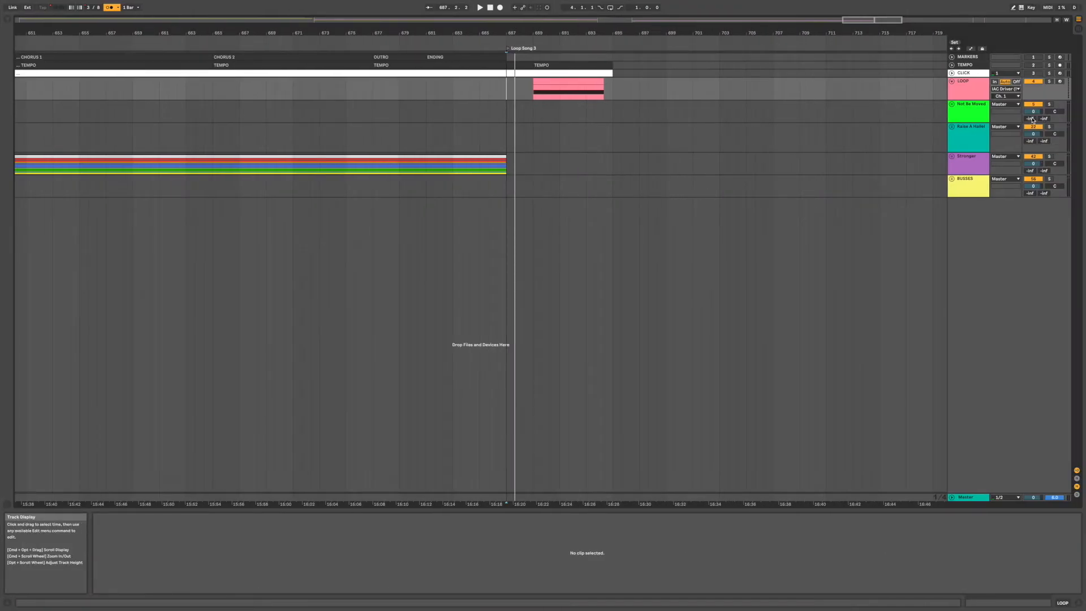
{"action": "left_click", "coordinate": [32, 4]}
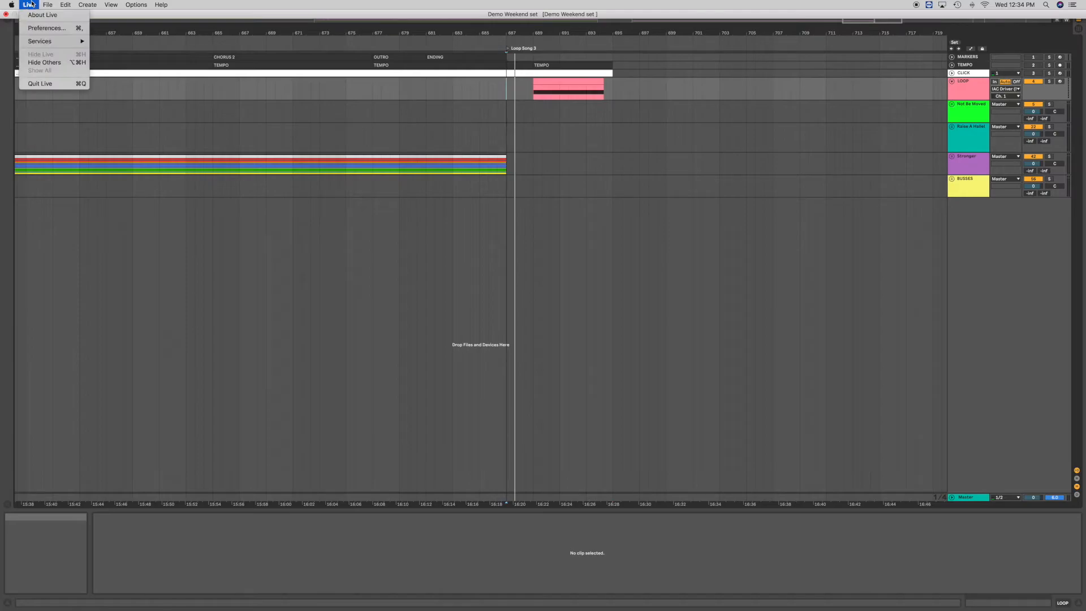
{"action": "left_click", "coordinate": [35, 29]}
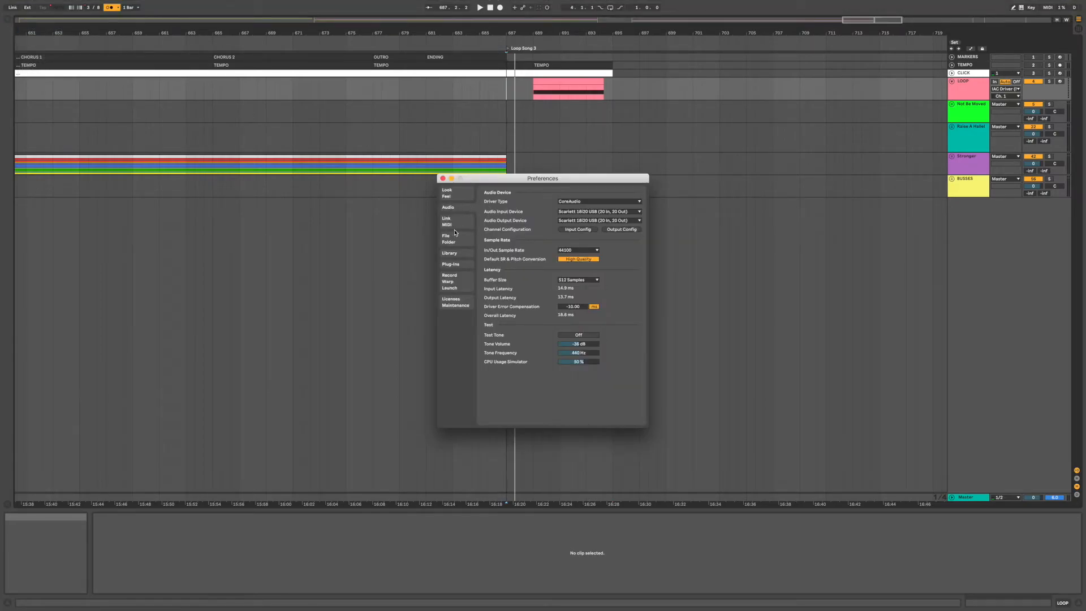
{"action": "left_click", "coordinate": [461, 226]}
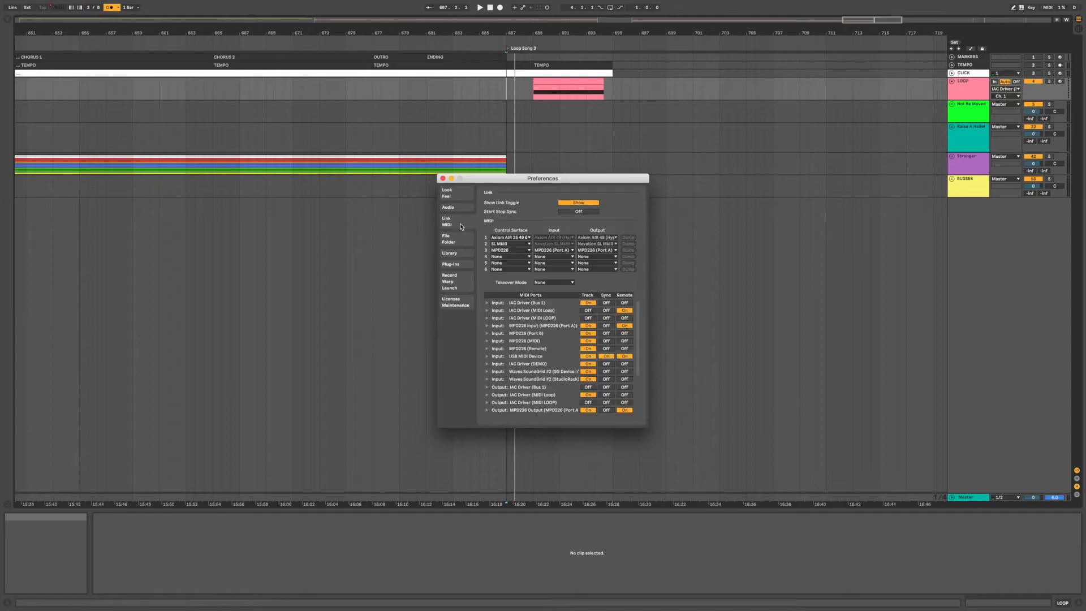
{"action": "left_click", "coordinate": [589, 364]}
- Compare the LOOP track's MIDI output choices with the IAC Driver port settings, and close the preferences
{"action": "scroll", "coordinate": [502, 386], "scroll_direction": "down", "scroll_amount": 4}
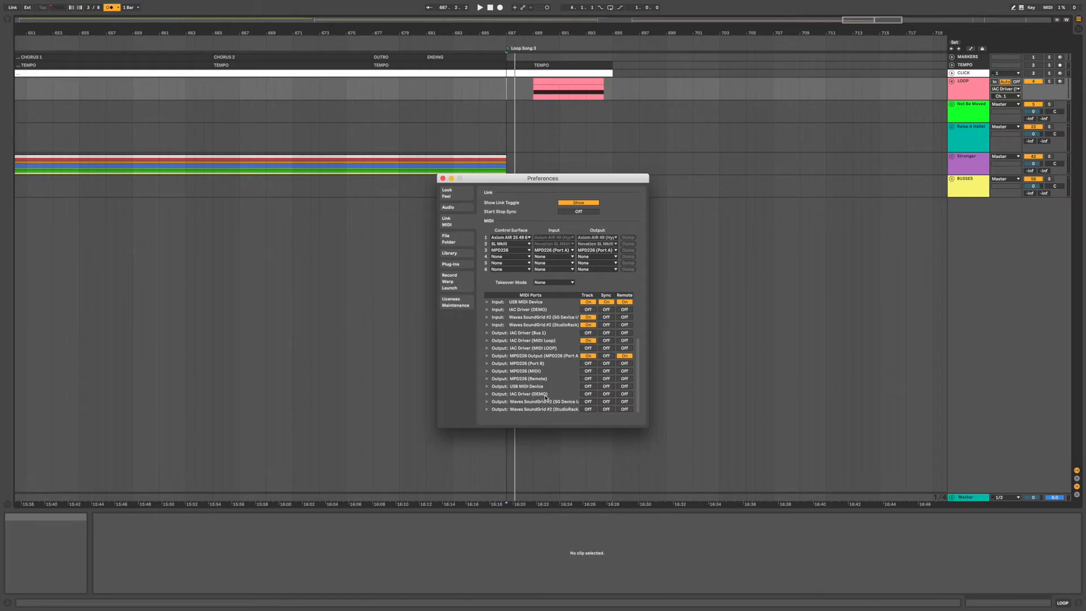
{"action": "left_click", "coordinate": [1017, 89]}
{"action": "left_click", "coordinate": [1018, 89]}
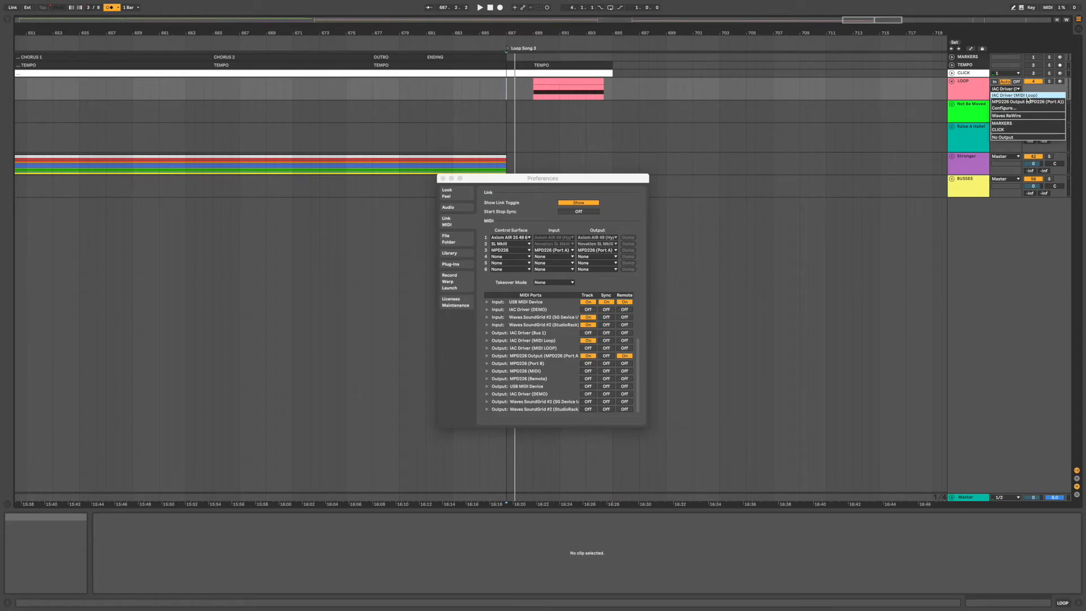
{"action": "left_click", "coordinate": [542, 339]}
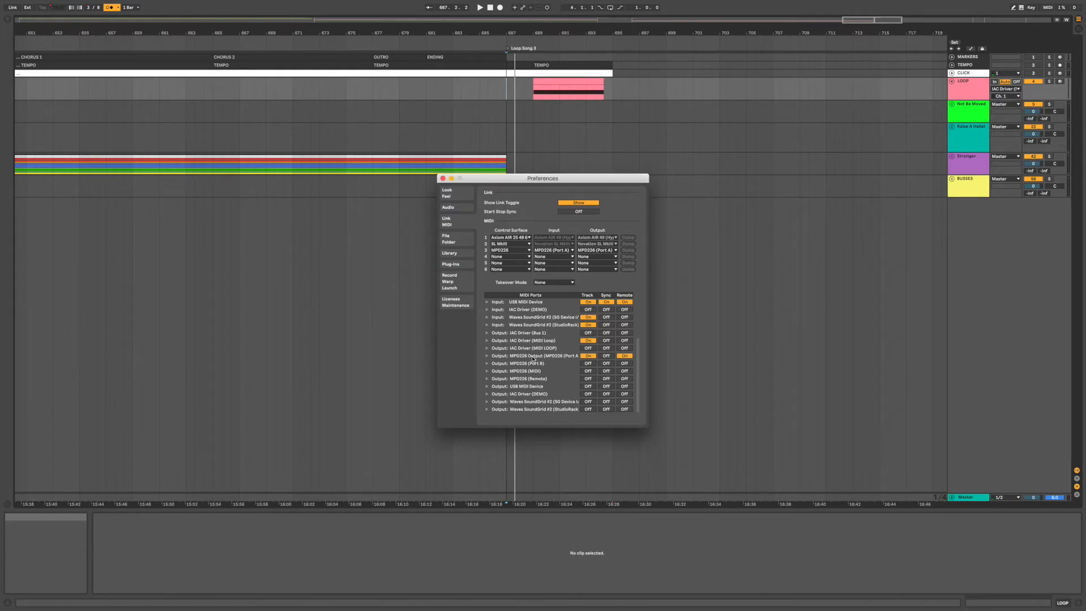
{"action": "scroll", "coordinate": [536, 357], "scroll_direction": "up", "scroll_amount": 5}
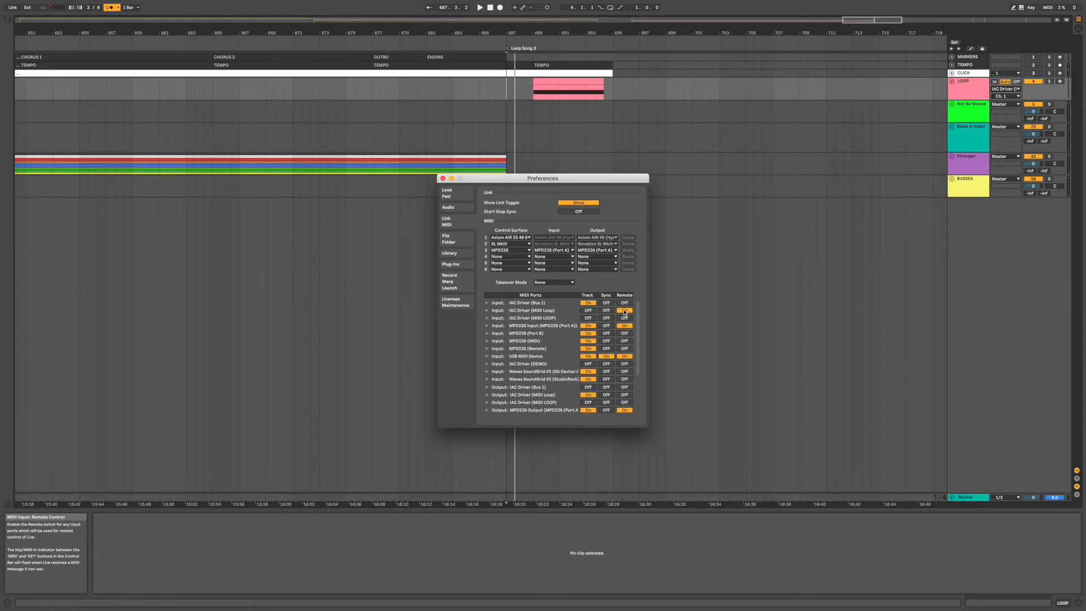
{"action": "left_click", "coordinate": [443, 179]}
- Play the arrangement from the FLOW locator to test the LOOP clips of the FLOW and WELCOME sections
{"action": "left_click_drag", "start_coordinate": [494, 30], "coordinate": [494, 18]}
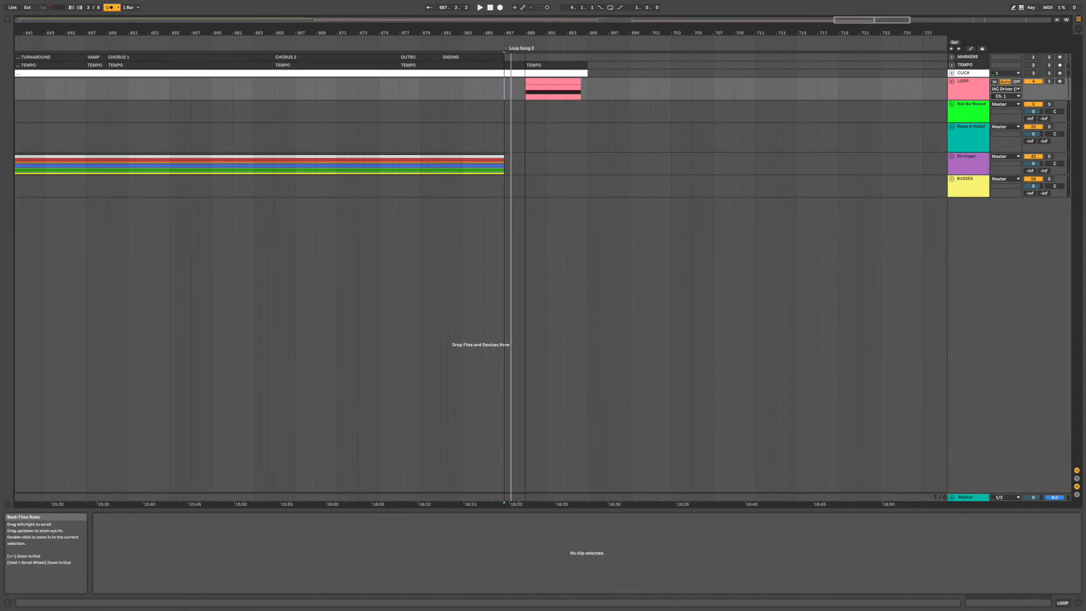
{"action": "scroll", "coordinate": [526, 97], "scroll_direction": "down", "scroll_amount": 5}
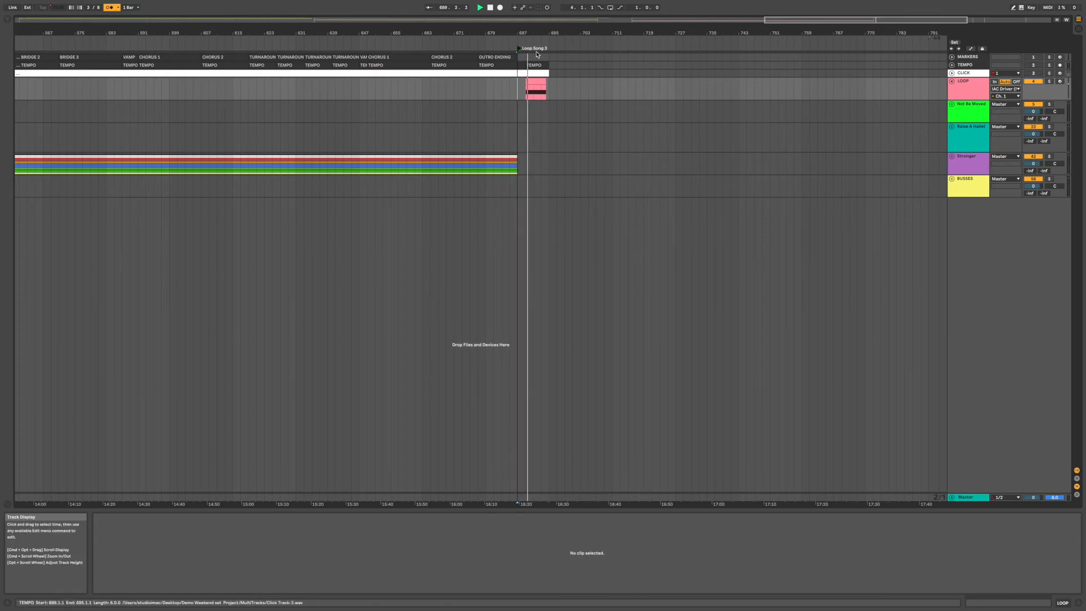
{"action": "left_click_drag", "start_coordinate": [533, 32], "coordinate": [769, 32]}
{"action": "left_click_drag", "start_coordinate": [907, 31], "coordinate": [814, 119]}
{"action": "scroll", "coordinate": [625, 196], "scroll_direction": "right", "scroll_amount": 5}
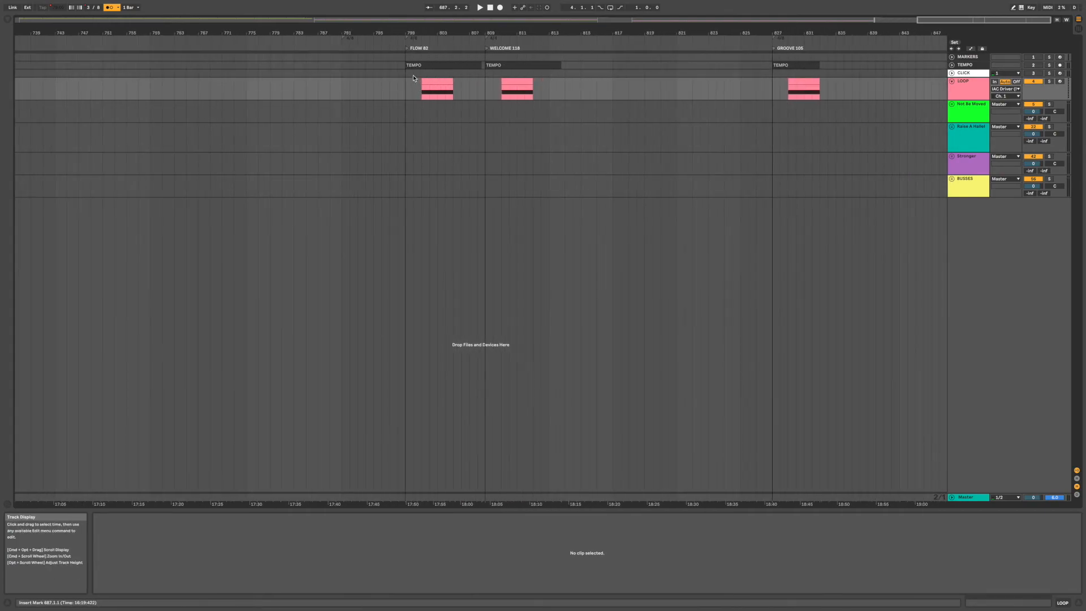
{"action": "left_click", "coordinate": [407, 48]}
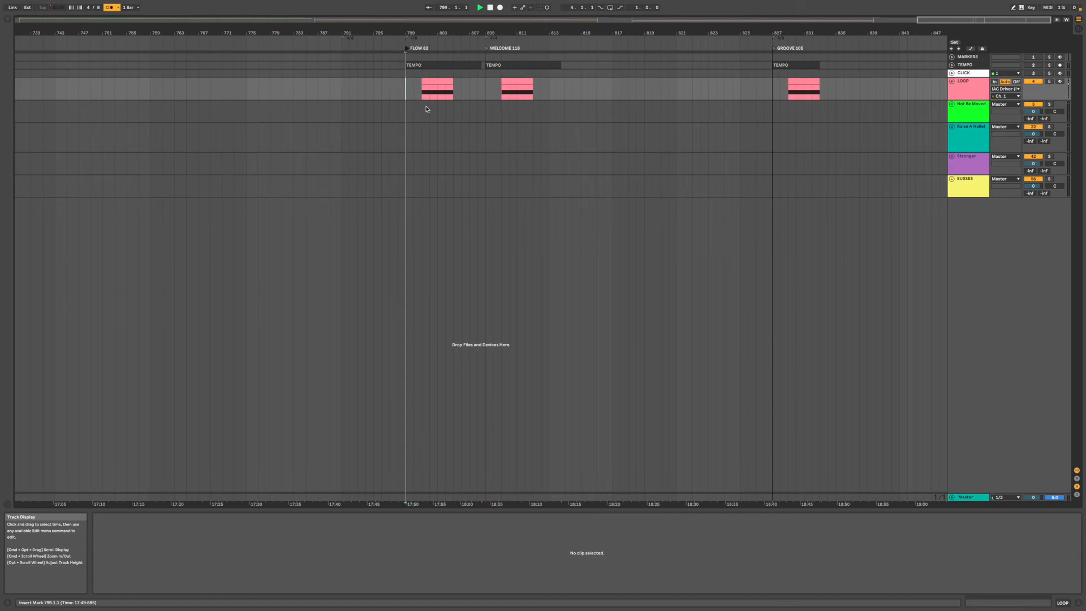
{"action": "key", "text": "space"}
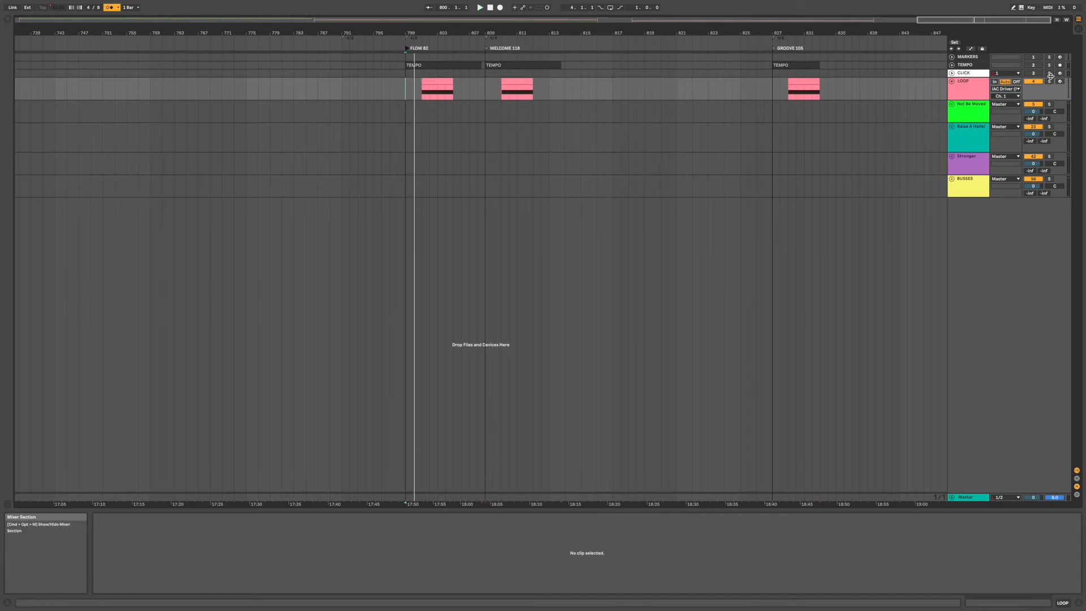
{"action": "key", "text": "space"}
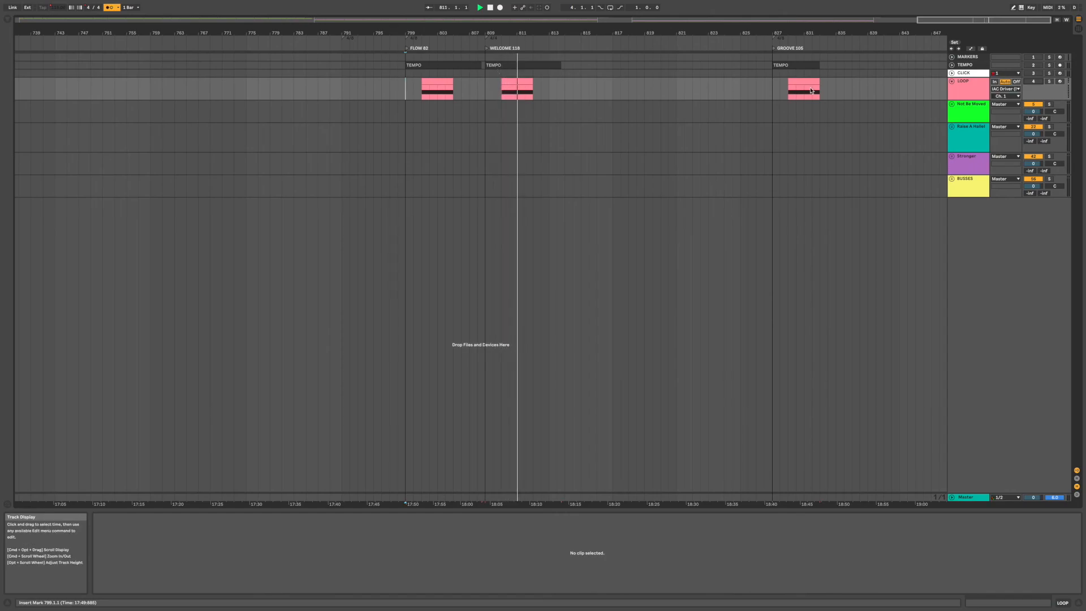
- Set the LOOP track's MIDI output to IAC Driver (MIDI Loop)
{"action": "left_click", "coordinate": [1018, 89]}
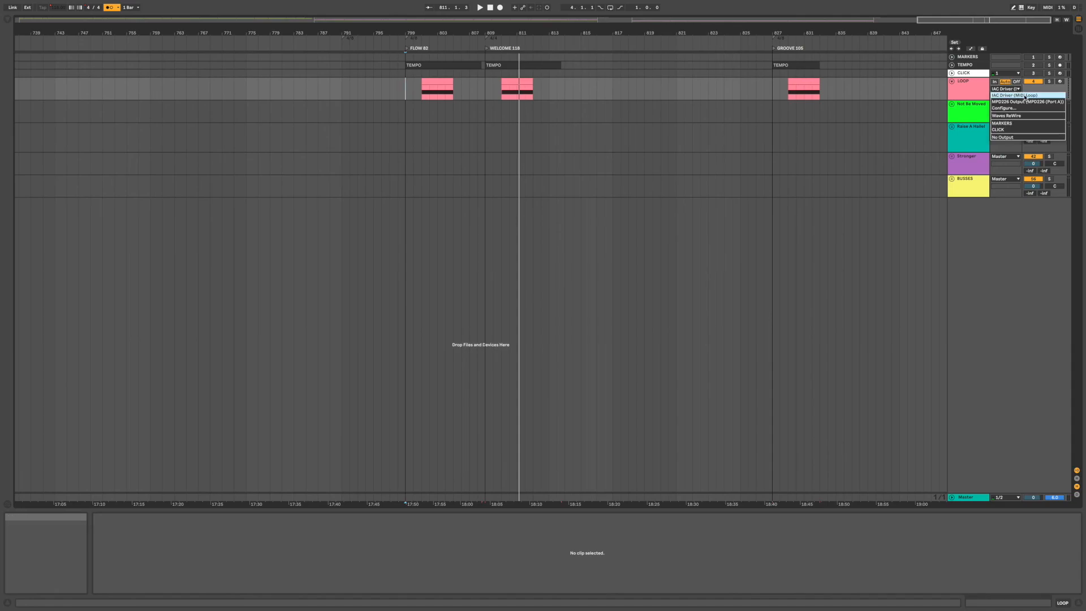
{"action": "left_click", "coordinate": [1029, 92]}
{"action": "left_click", "coordinate": [1018, 89]}
{"action": "left_click", "coordinate": [1027, 93]}
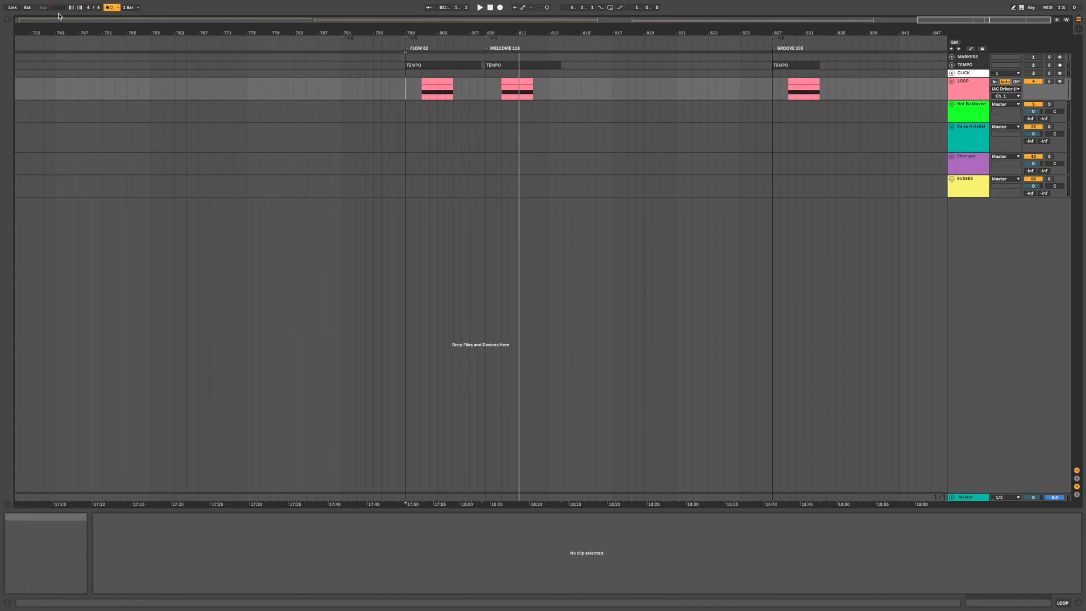
- Fold the LOOP track in the arrangement
{"action": "left_click_drag", "start_coordinate": [269, 32], "coordinate": [724, 31]}
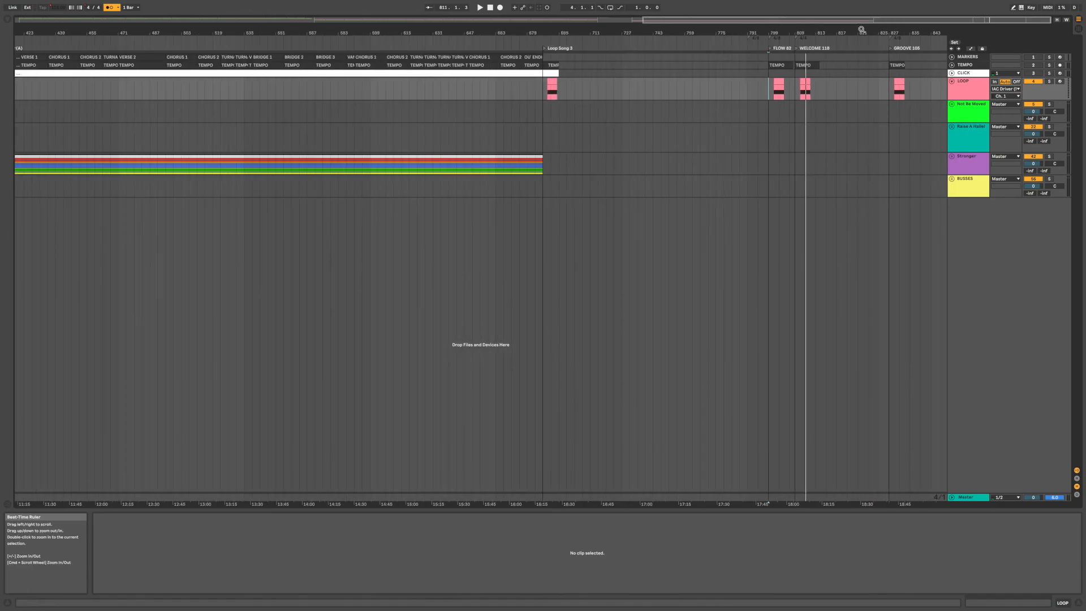
{"action": "left_click", "coordinate": [952, 83]}
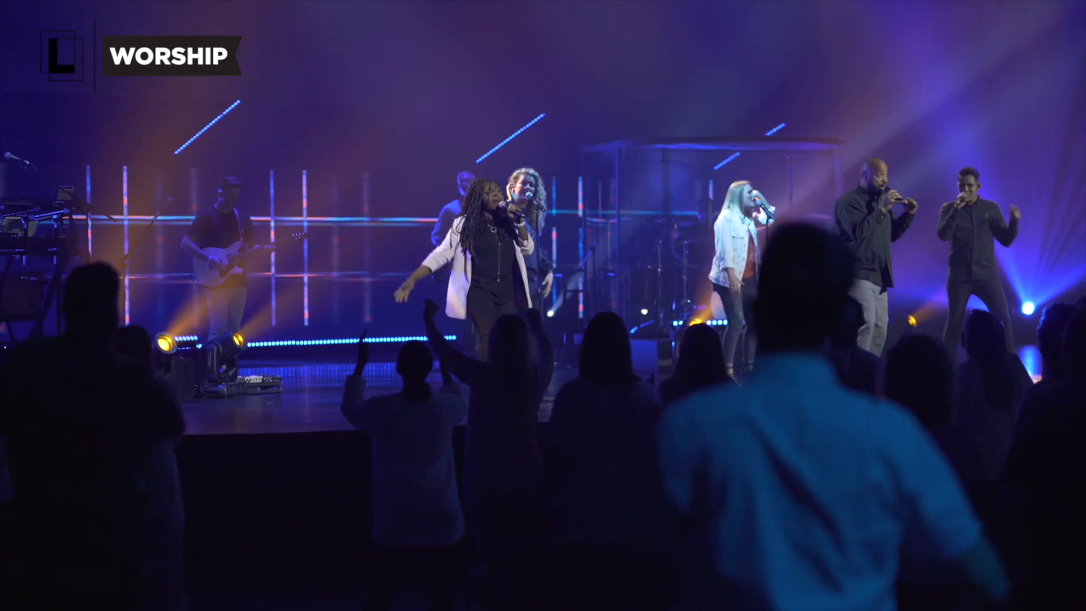